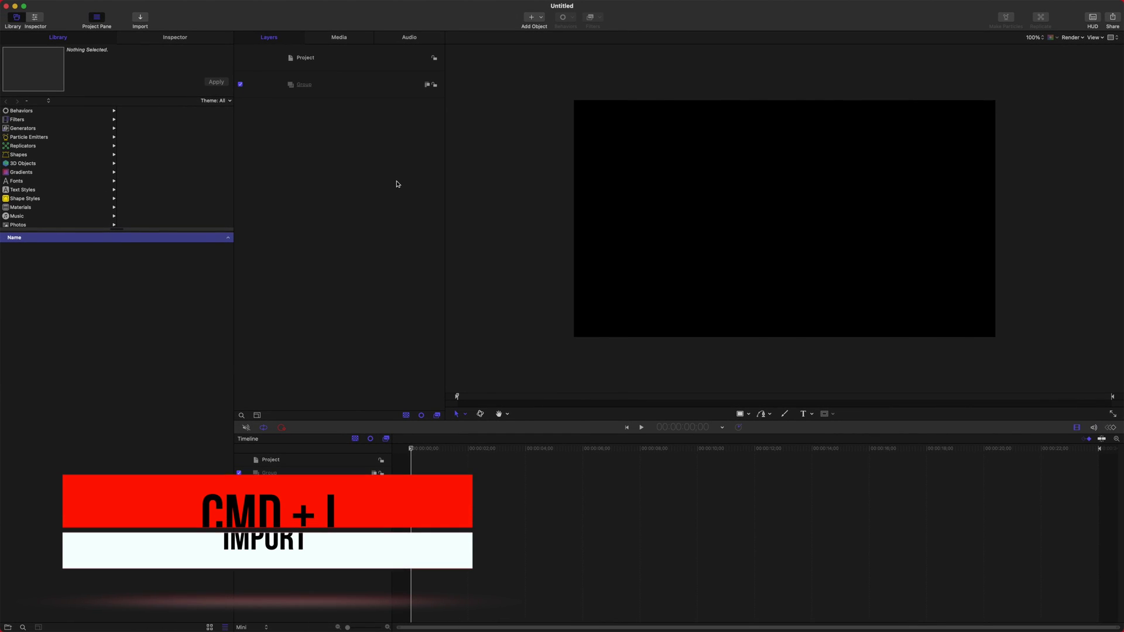
# - Import Audio 2.m4a from the Audio folder of the T74 - Animate With Your Voice tutorial folder
pyautogui.press('super+i')
pyautogui.click(614, 87)
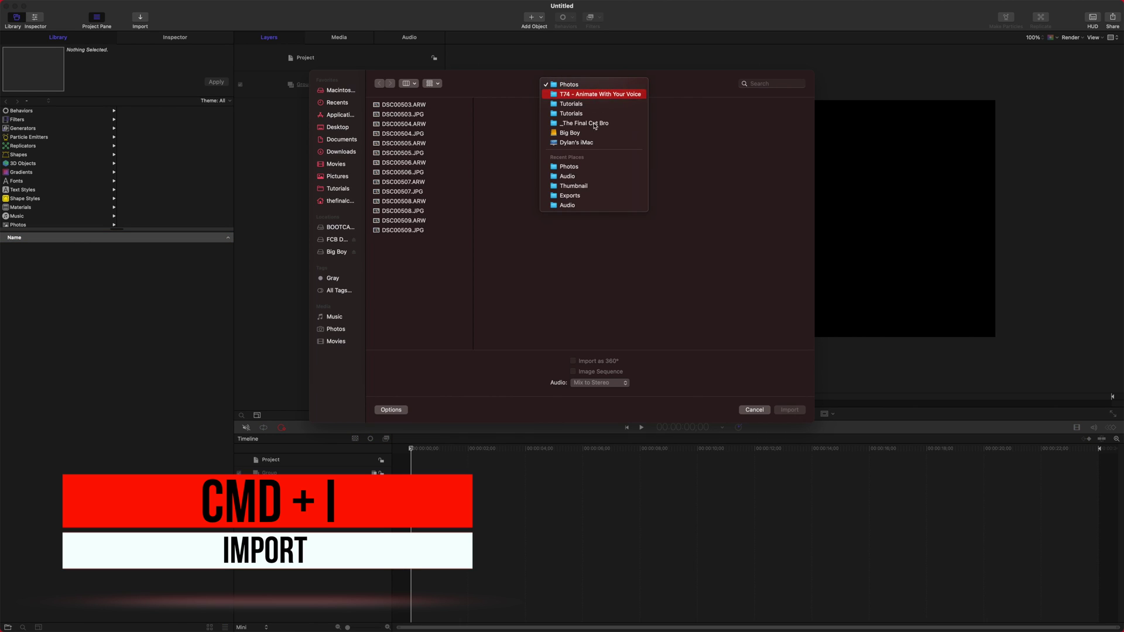
pyautogui.click(586, 95)
pyautogui.click(615, 106)
pyautogui.click(743, 114)
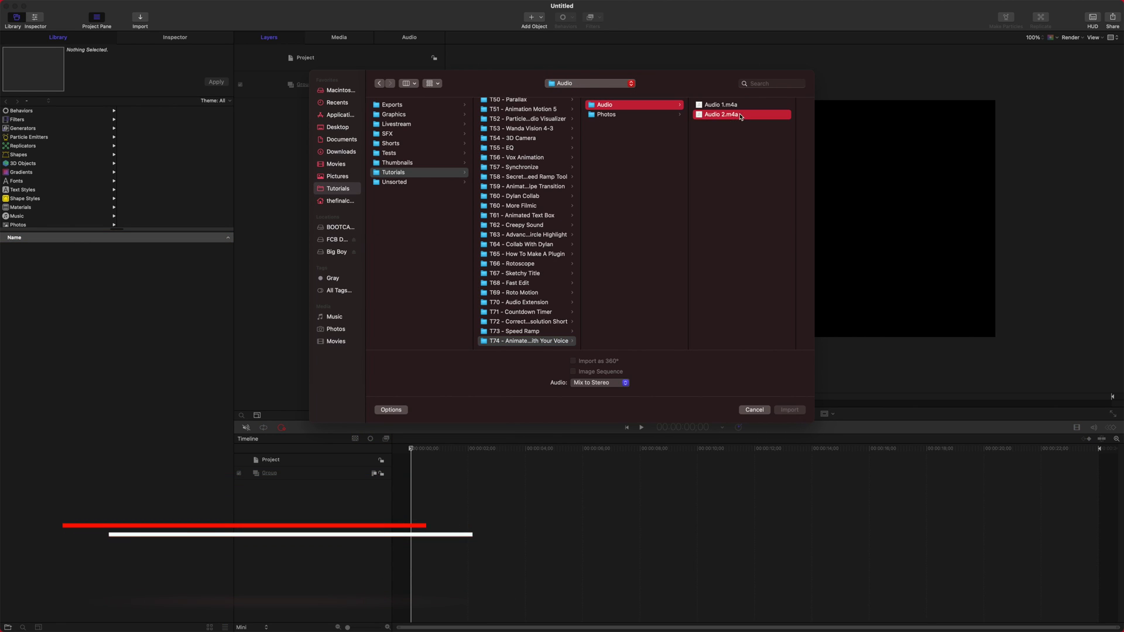
pyautogui.click(788, 409)
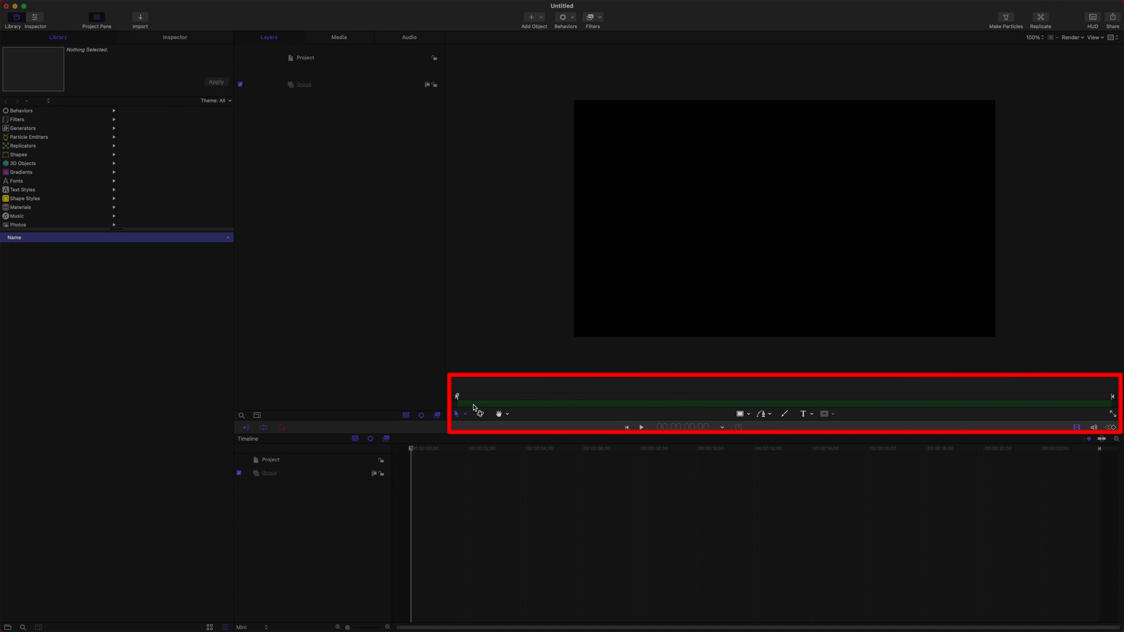
# - Trim the beginning of the imported audio clip, then move the clip and the playhead back to the start of the project
pyautogui.click(546, 398)
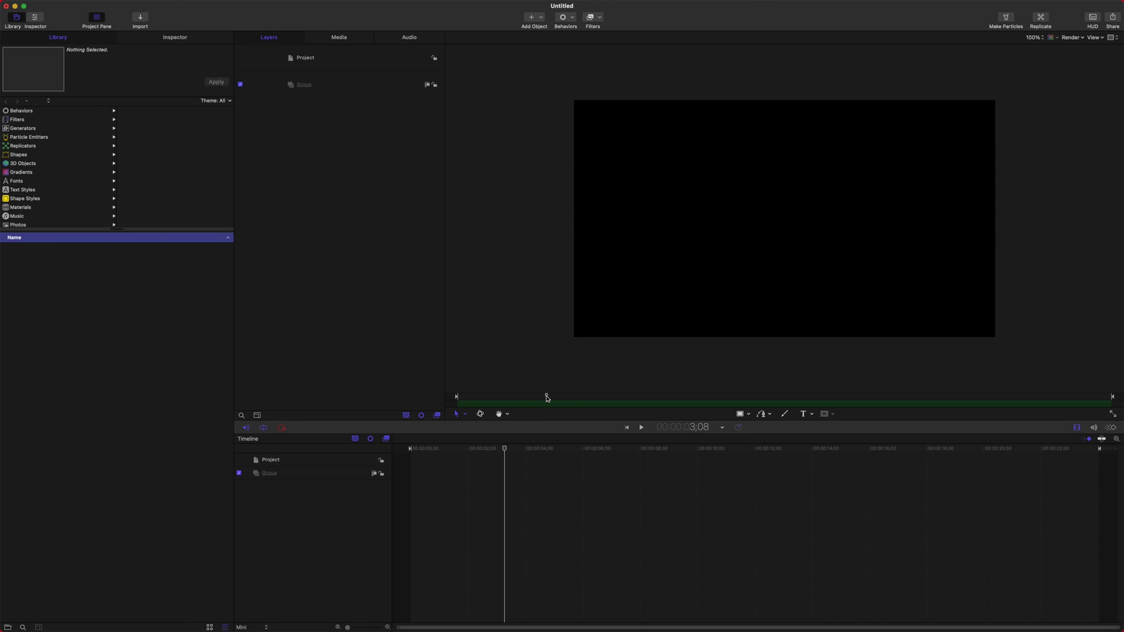
pyautogui.moveTo(546, 398); pyautogui.dragTo(538, 398)
pyautogui.moveTo(539, 397); pyautogui.dragTo(532, 397)
pyautogui.press('alt+super+i')
pyautogui.click(541, 406)
pyautogui.moveTo(541, 406); pyautogui.dragTo(466, 412)
pyautogui.moveTo(531, 399); pyautogui.dragTo(411, 401)
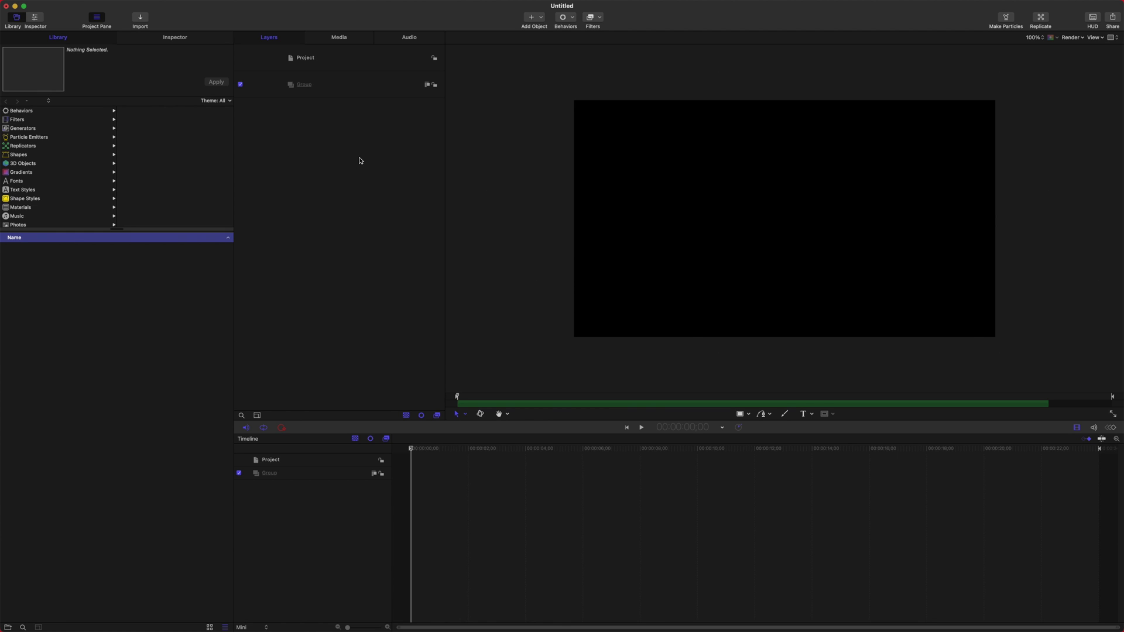
# - Import the photo DSC00509.JPG from the T74 tutorial's Photos folder
pyautogui.press('super+i')
pyautogui.click(563, 84)
pyautogui.click(564, 92)
pyautogui.click(606, 105)
pyautogui.click(606, 114)
pyautogui.click(731, 226)
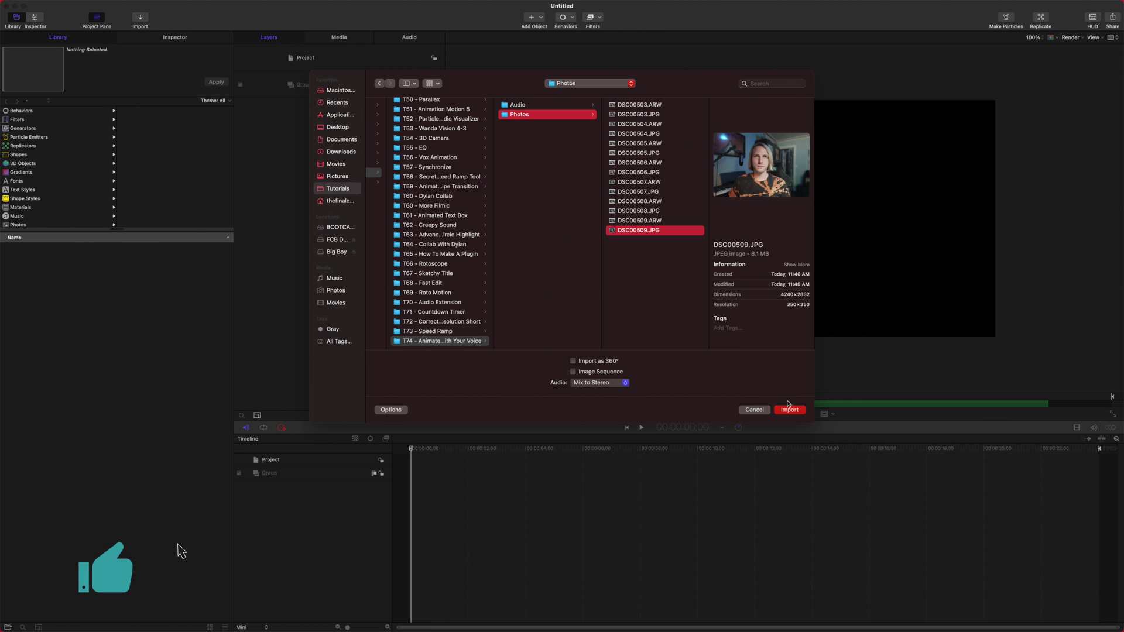
pyautogui.click(789, 410)
# - Scale the photo's group to 121% so the picture fills the frame
pyautogui.click(188, 37)
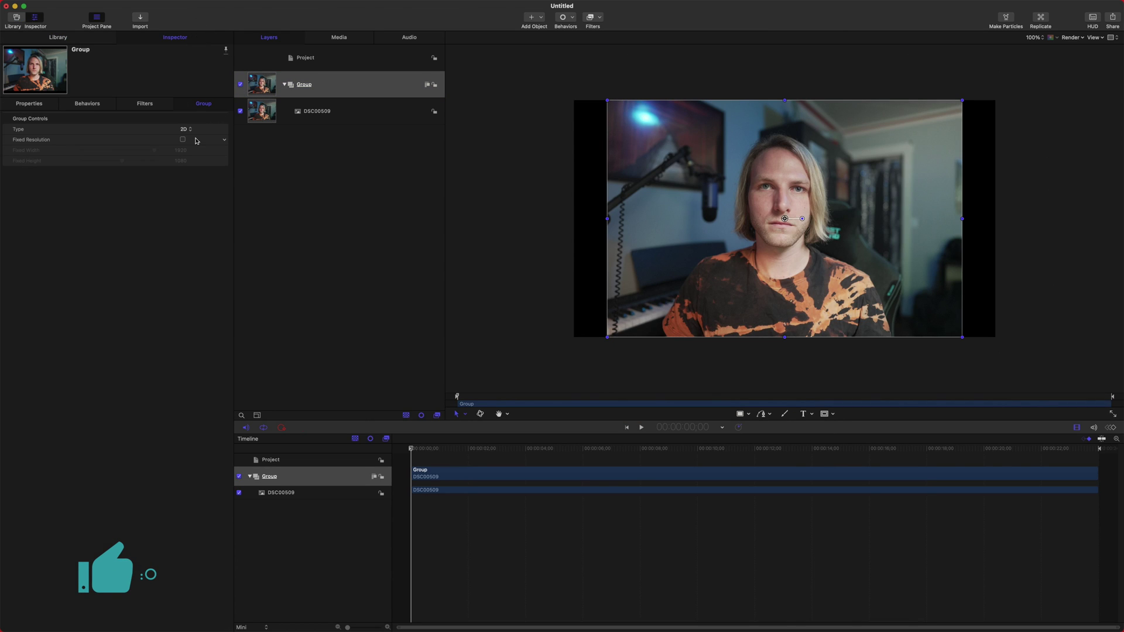
pyautogui.click(36, 104)
pyautogui.click(339, 85)
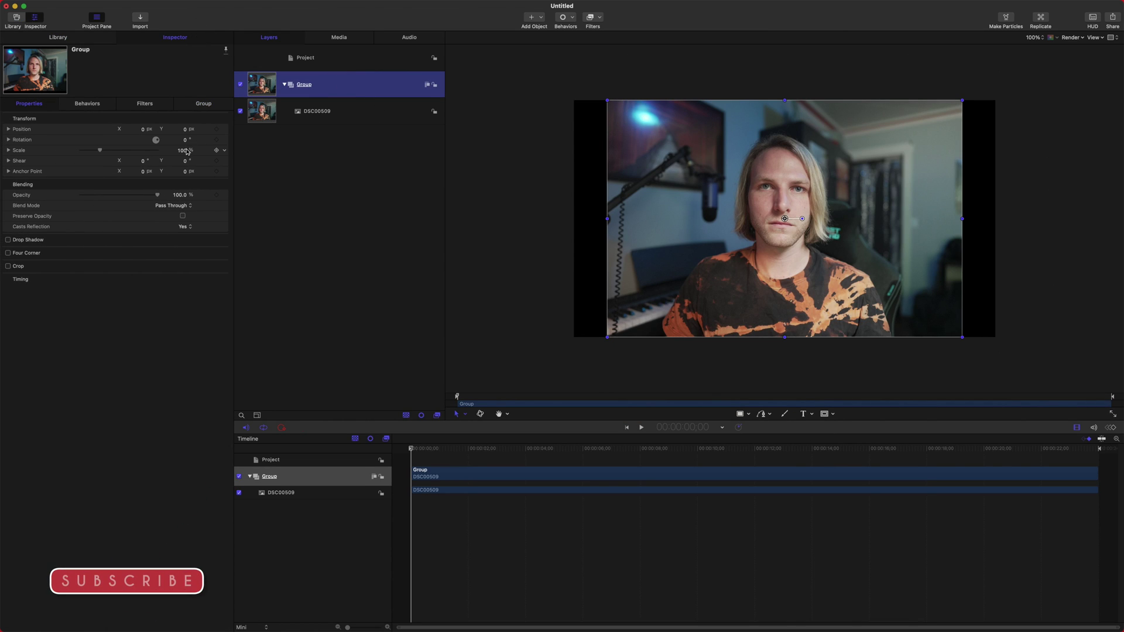
pyautogui.moveTo(182, 150); pyautogui.dragTo(194, 150)
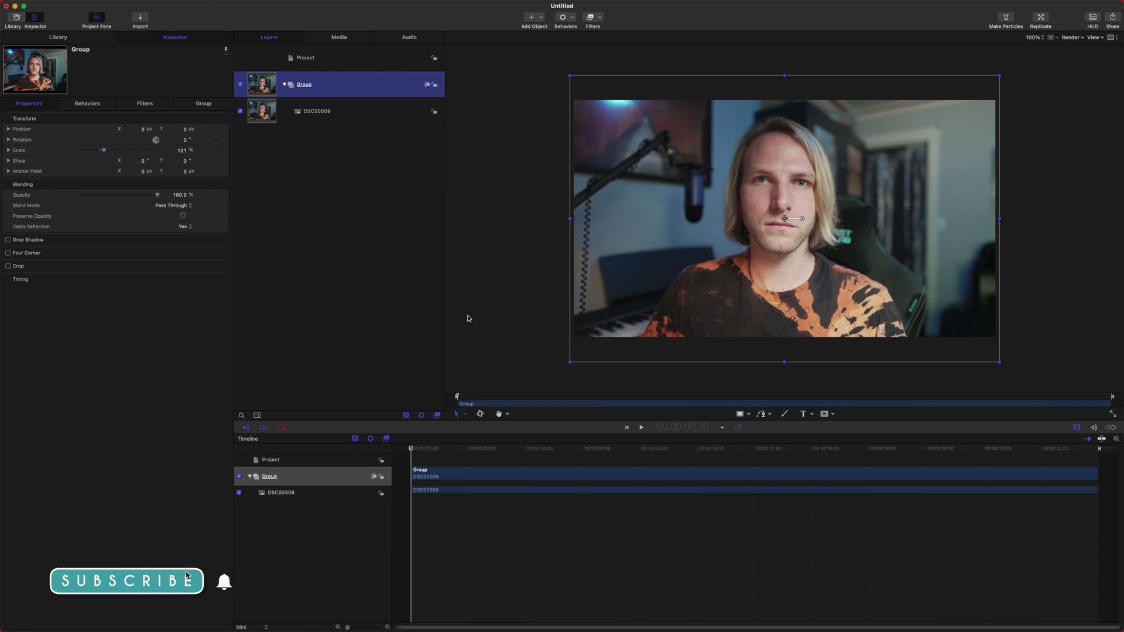
# - Rename the photo layer as Base Layer
pyautogui.doubleClick(333, 121)
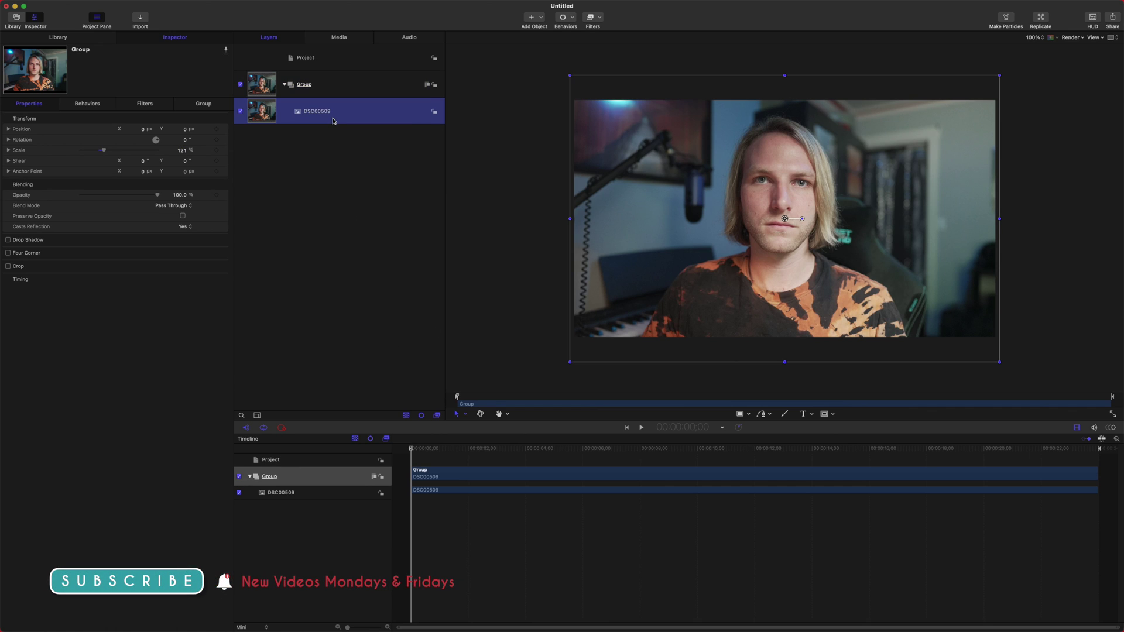
pyautogui.write('Base')
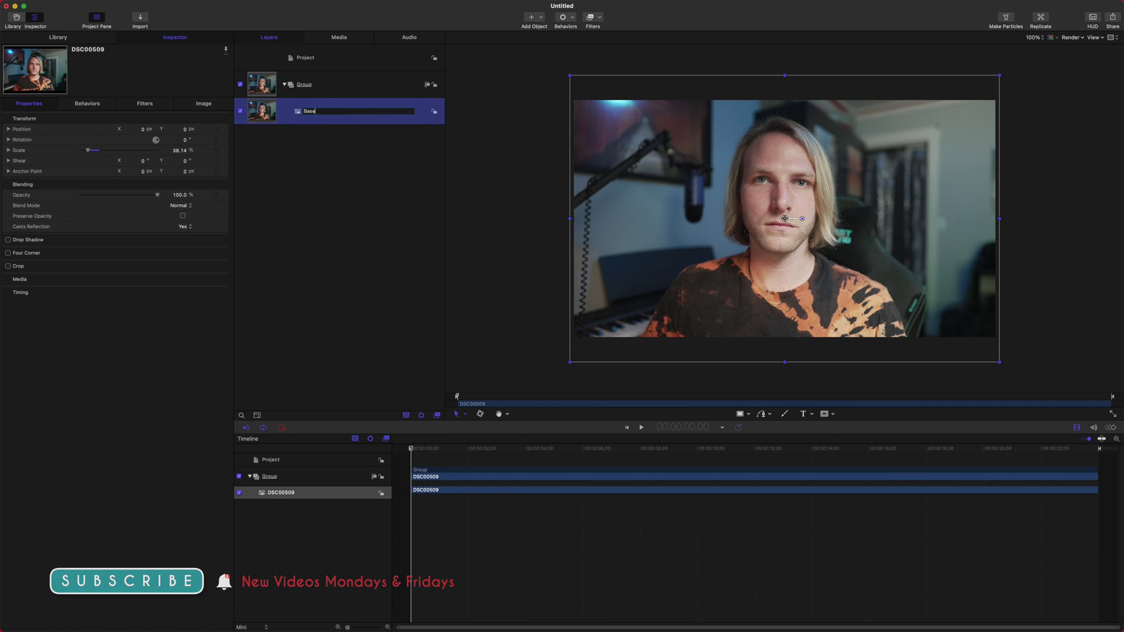
pyautogui.write(' Layer')
pyautogui.press('Return')
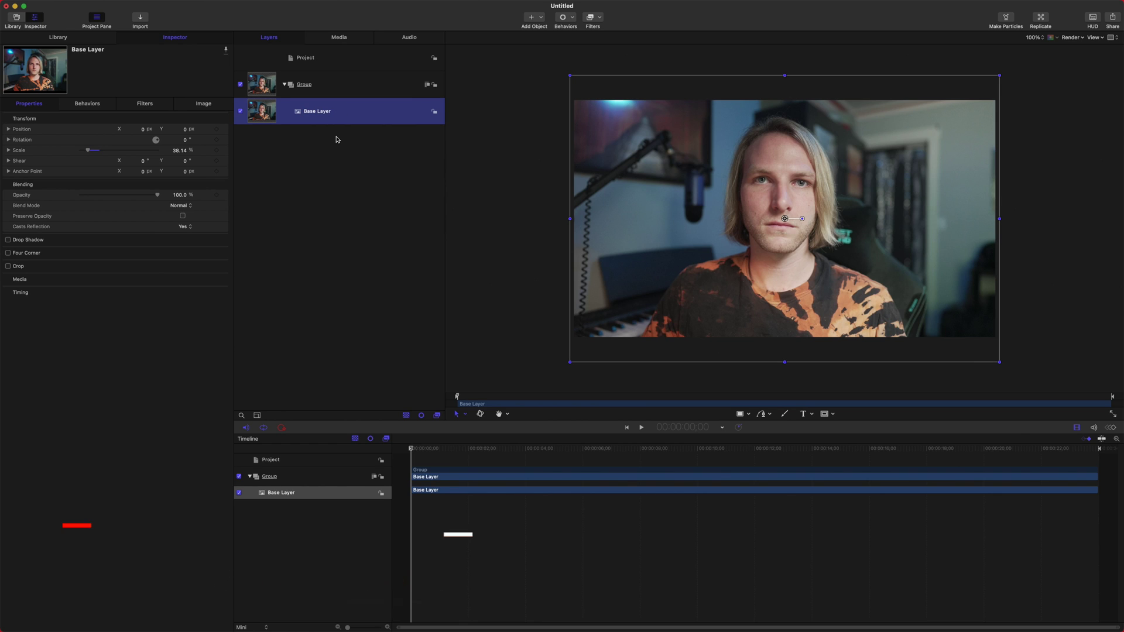
# - Duplicate the Base Layer and rename the copy as Mouth Layer
pyautogui.press('super+d')
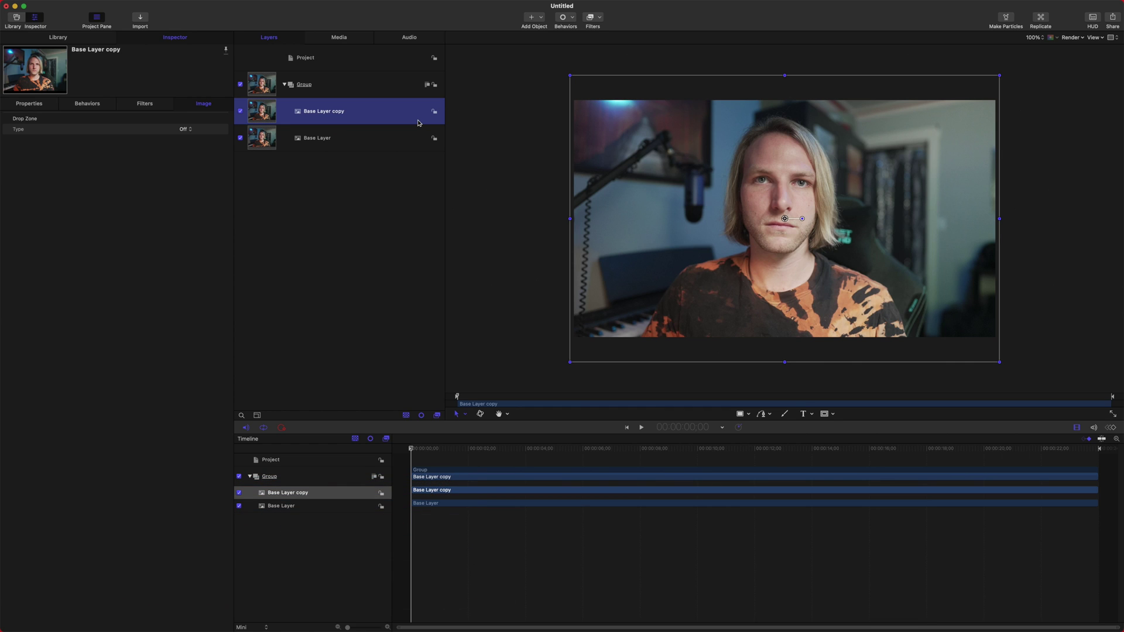
pyautogui.doubleClick(326, 114)
pyautogui.tripleClick(341, 111)
pyautogui.write('Mouth L')
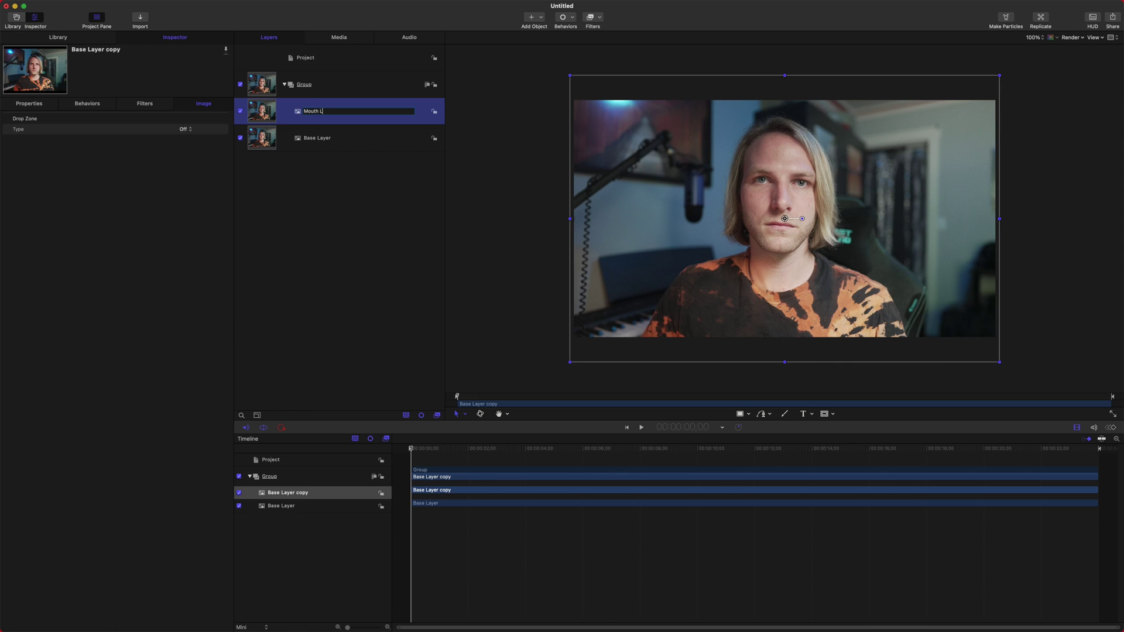
pyautogui.write('ayer')
pyautogui.press('Return')
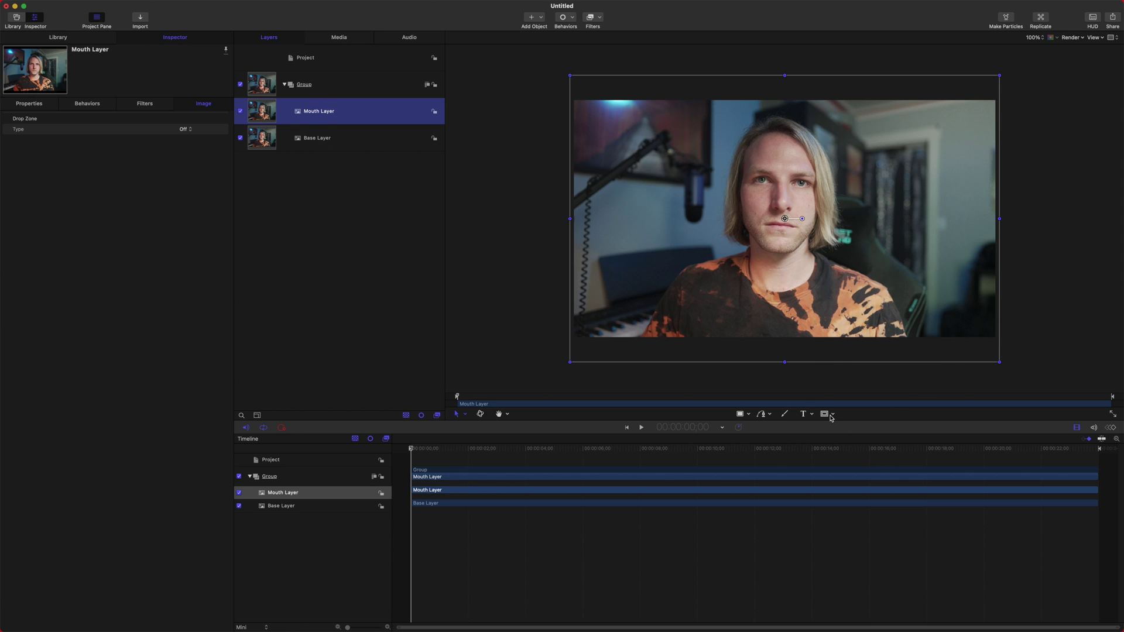
# - Draw a closed Bezier mask on the Mouth Layer, following the line between the lips and enclosing the lower lip and chin
pyautogui.click(832, 414)
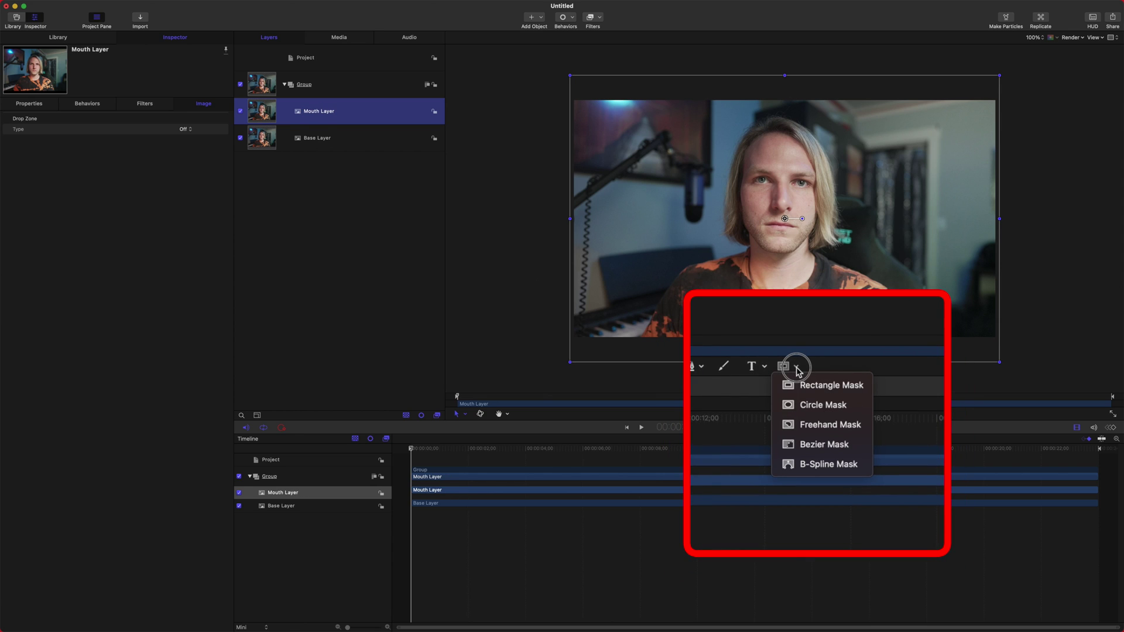
pyautogui.click(810, 445)
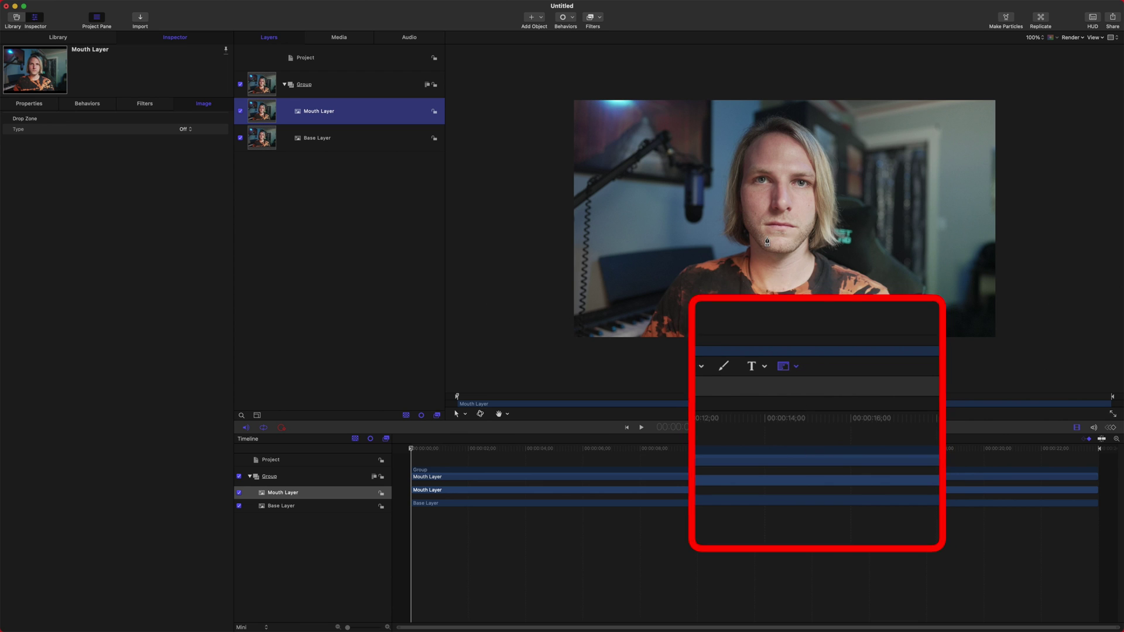
pyautogui.scroll(10, 765, 149)
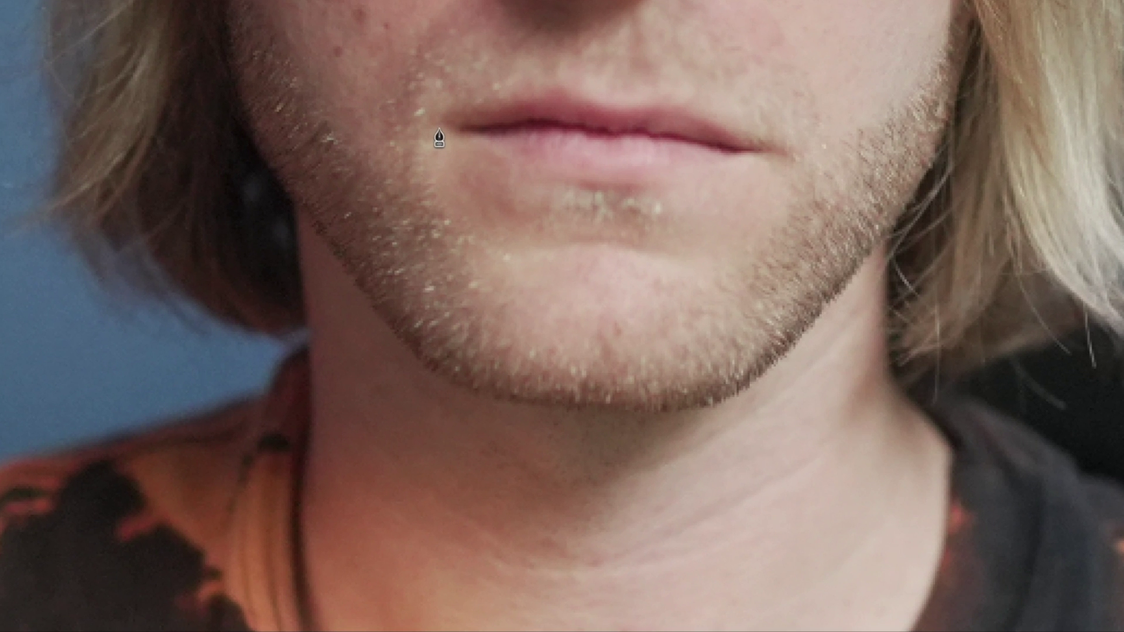
pyautogui.click(462, 128)
pyautogui.click(486, 131)
pyautogui.click(523, 126)
pyautogui.click(554, 125)
pyautogui.click(585, 130)
pyautogui.click(612, 133)
pyautogui.click(636, 136)
pyautogui.click(704, 144)
pyautogui.click(747, 156)
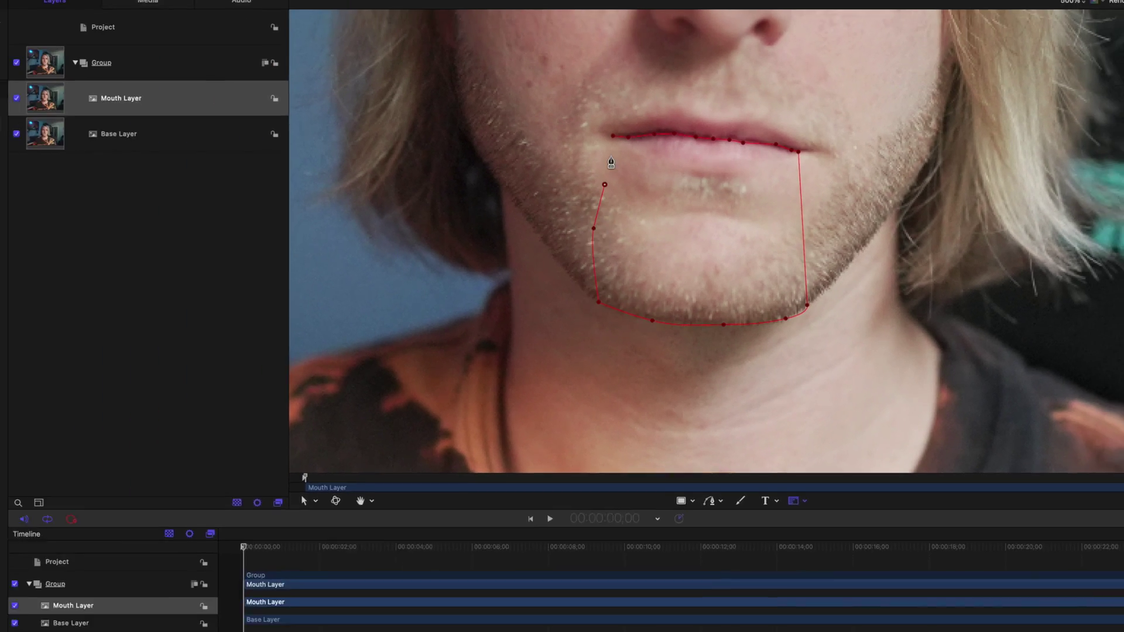
pyautogui.click(613, 136)
# - Rename the Bezier mask as Mouth Mask and set its roundness to 5
pyautogui.click(118, 143)
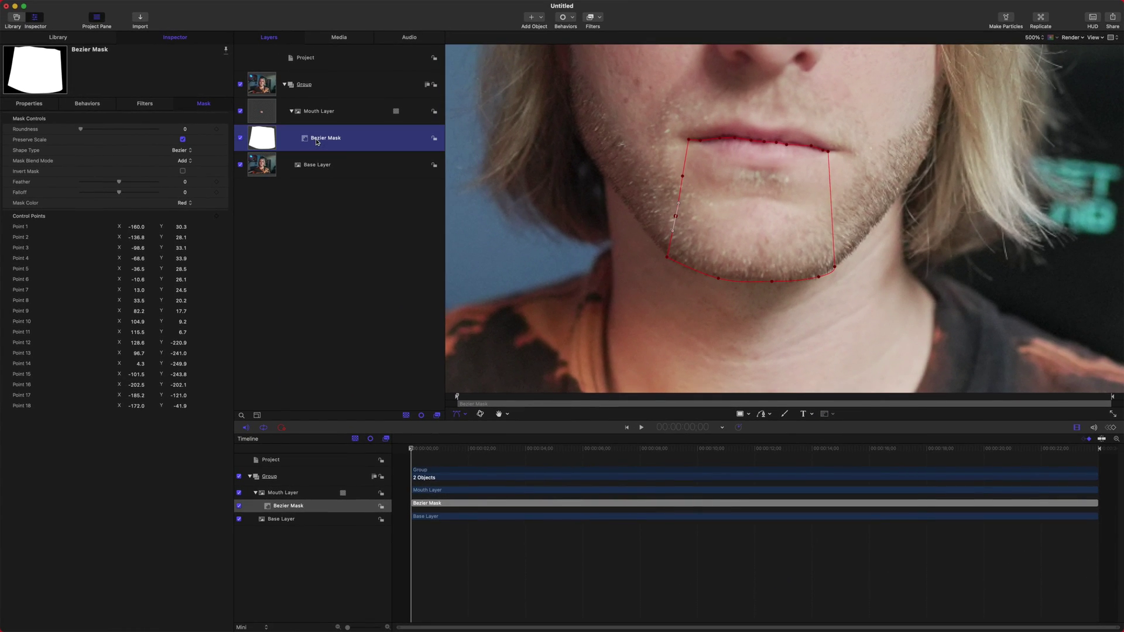
pyautogui.doubleClick(316, 139)
pyautogui.write('Mouth')
pyautogui.press('Return')
pyautogui.click(351, 170)
pyautogui.click(345, 140)
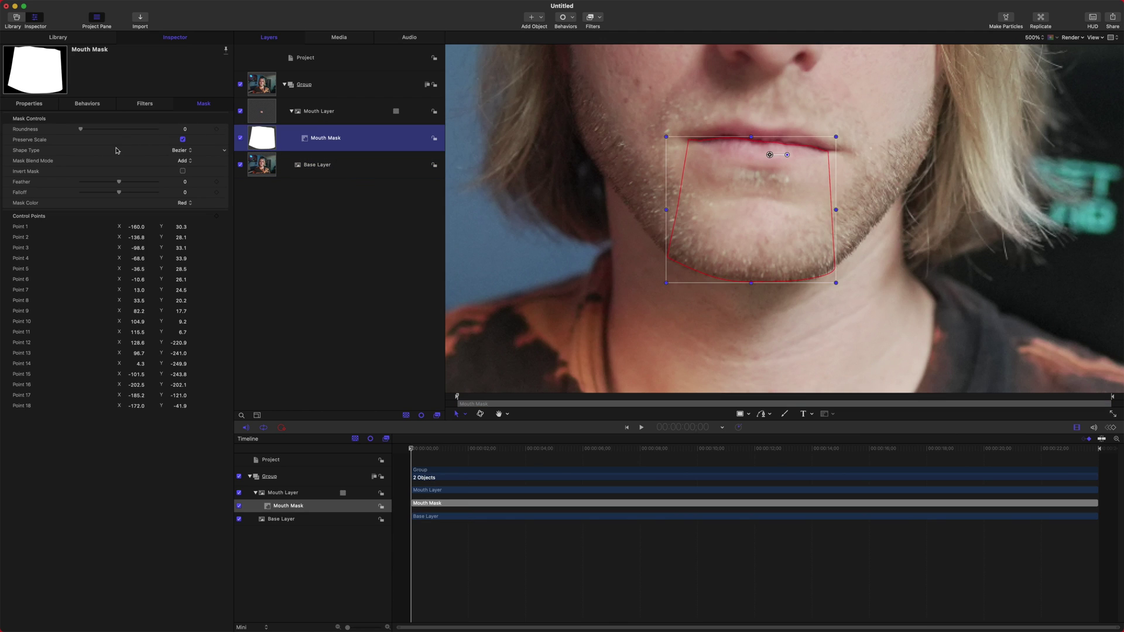
pyautogui.moveTo(82, 133); pyautogui.dragTo(89, 131)
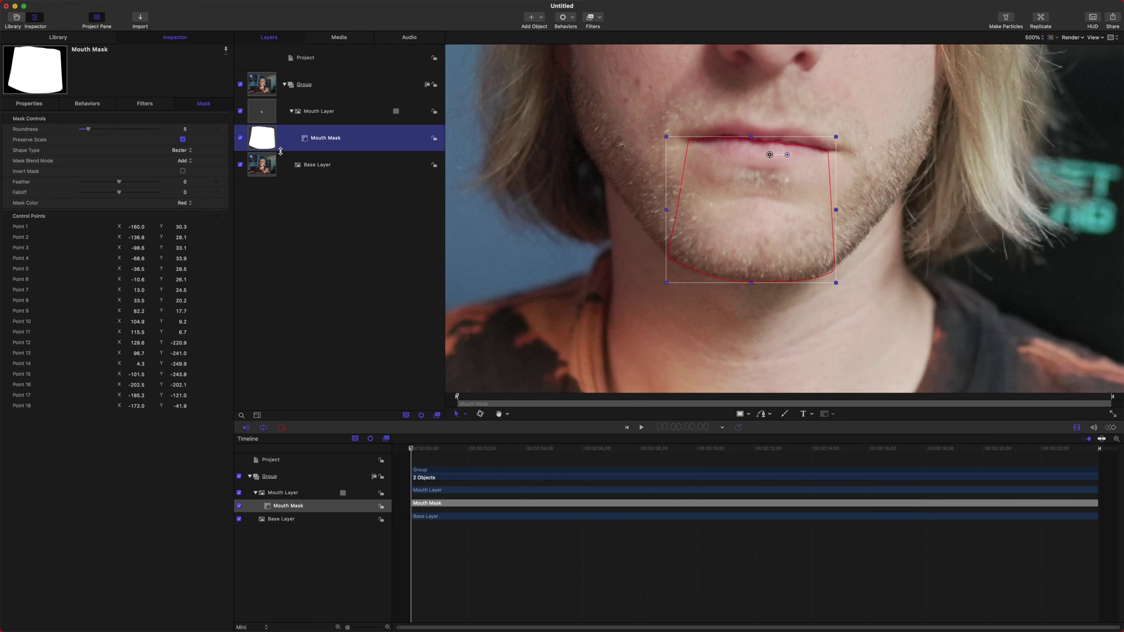
# - Paste a copy of the Mouth Mask onto the Base Layer and invert the pasted mask
pyautogui.click(340, 167)
pyautogui.press('super+v')
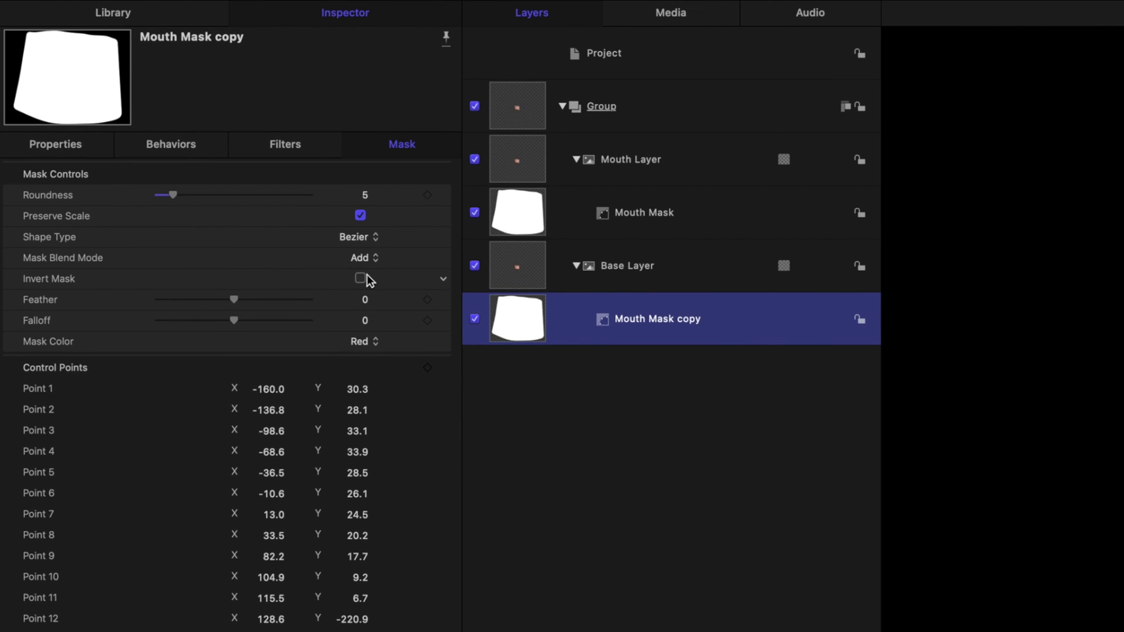
pyautogui.click(362, 278)
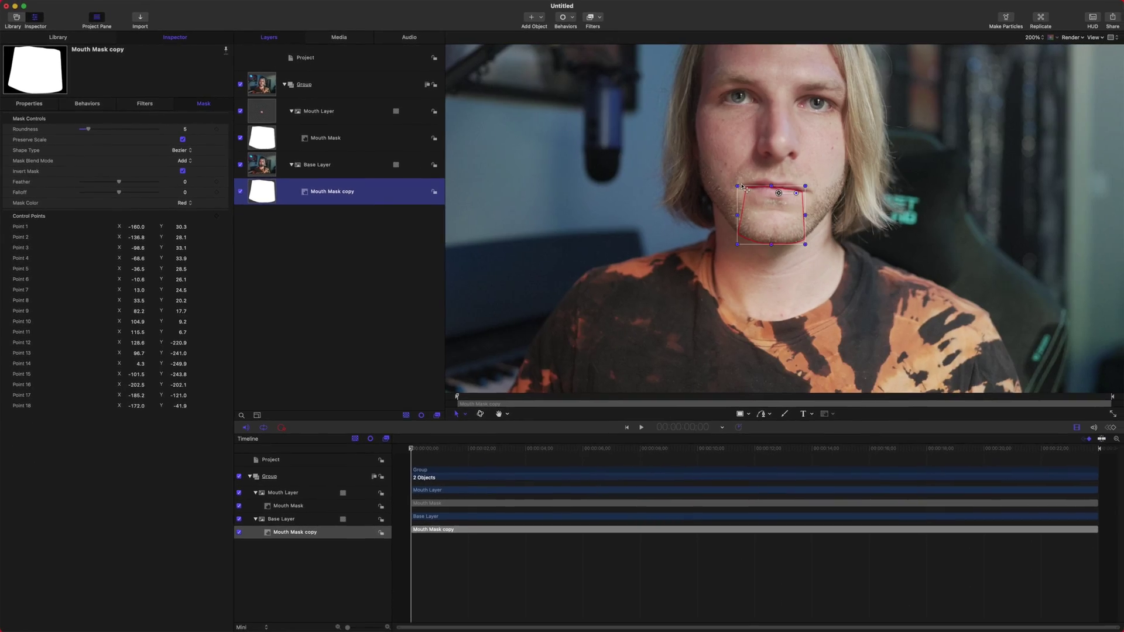
# - Try moving the Mouth Layer slightly downward to test the separation from the Base Layer
pyautogui.scroll(-3, 845, 204)
pyautogui.scroll(3, 843, 203)
pyautogui.click(325, 116)
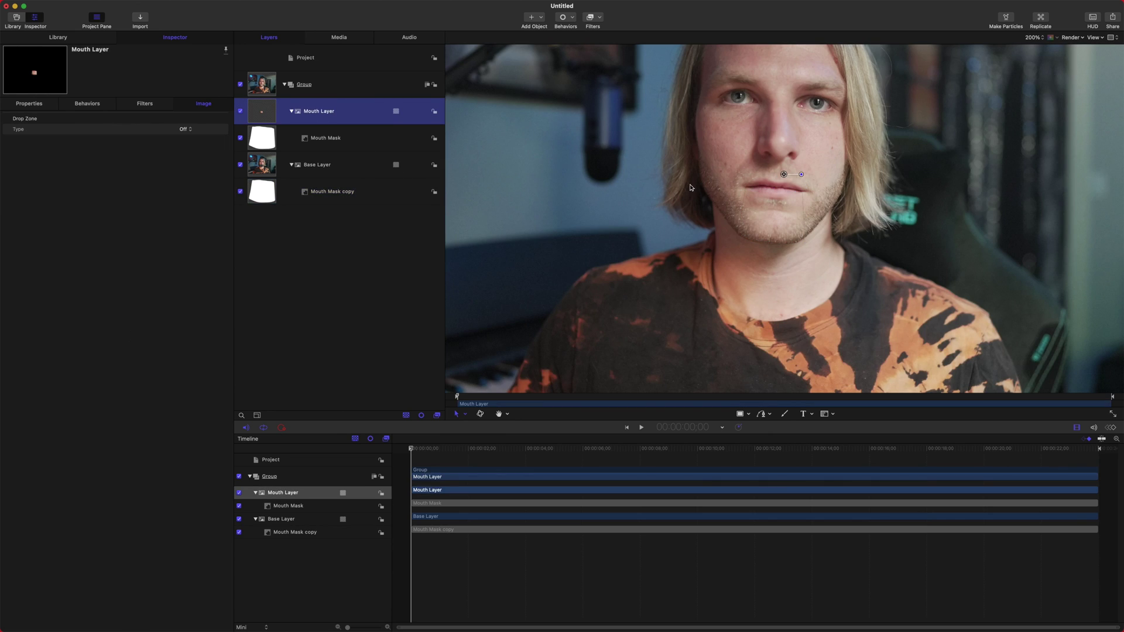
pyautogui.moveTo(777, 175); pyautogui.dragTo(783, 197)
# - Rename the mask copy under the Base Layer as Base Mask
pyautogui.click(331, 192)
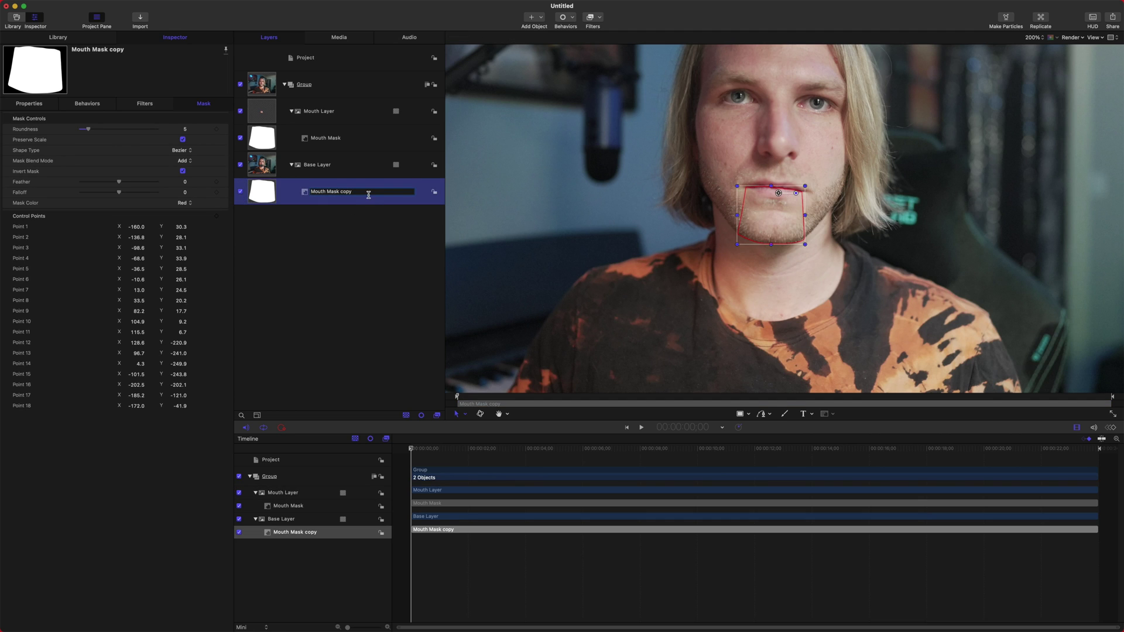
pyautogui.write('Base Mask')
pyautogui.press('Return')
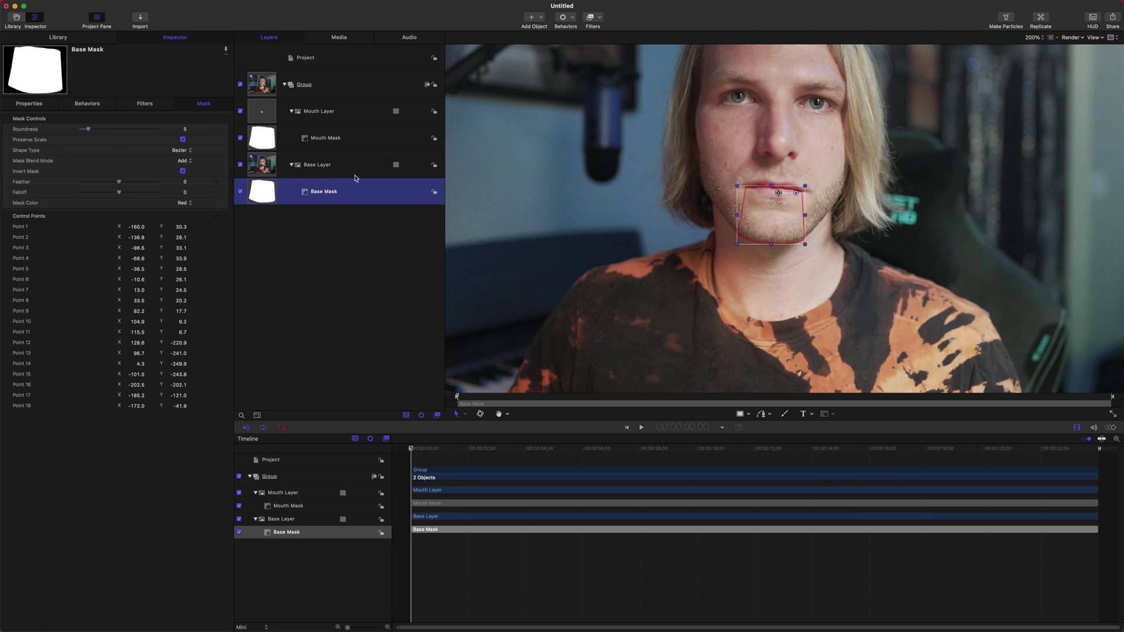
# - Move the Mouth Layer's anchor point to the middle of the lips, at about X -50 px, Y -70 px
pyautogui.click(343, 112)
pyautogui.click(458, 413)
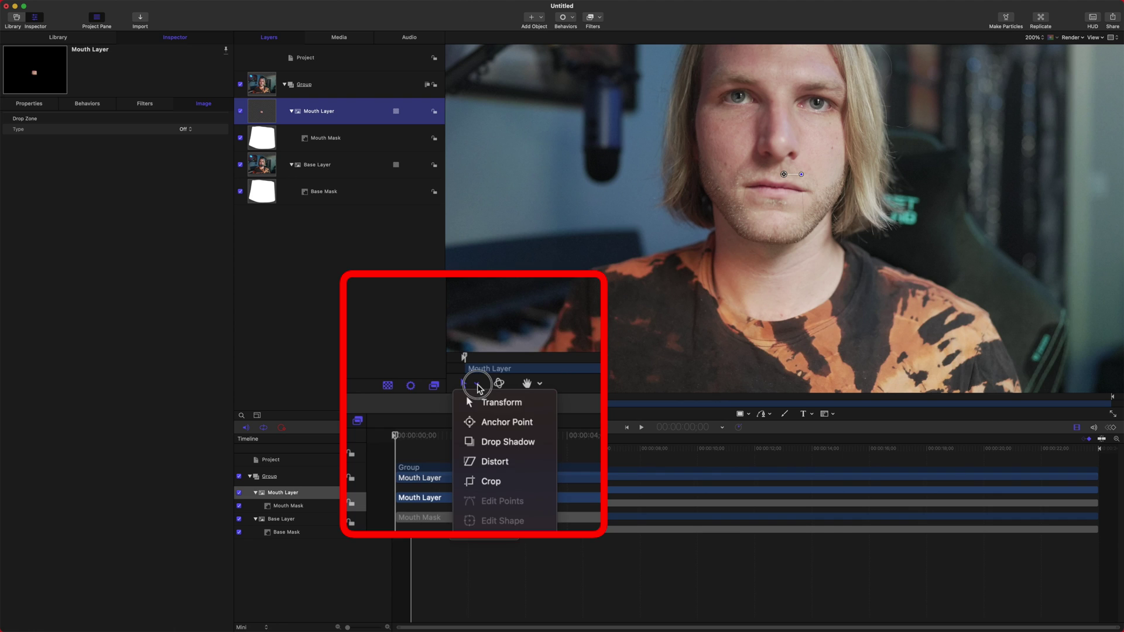
pyautogui.click(492, 421)
pyautogui.moveTo(783, 176); pyautogui.dragTo(773, 188)
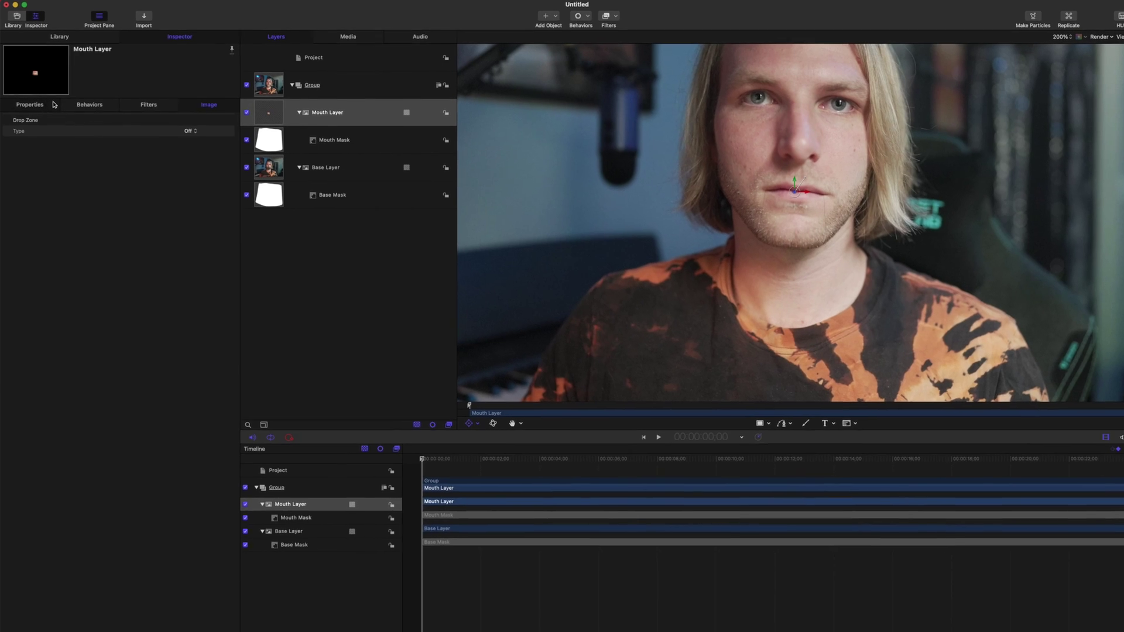
# - Add an Audio parameter behavior to the Mouth Layer's Y position and select that behavior
pyautogui.click(29, 103)
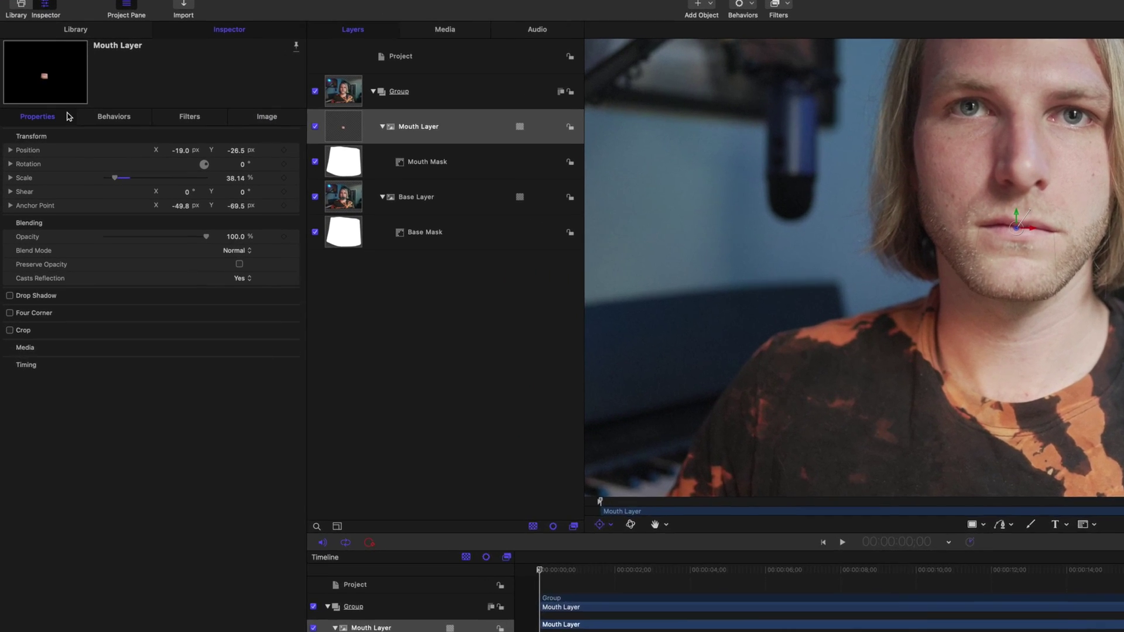
pyautogui.click(8, 128)
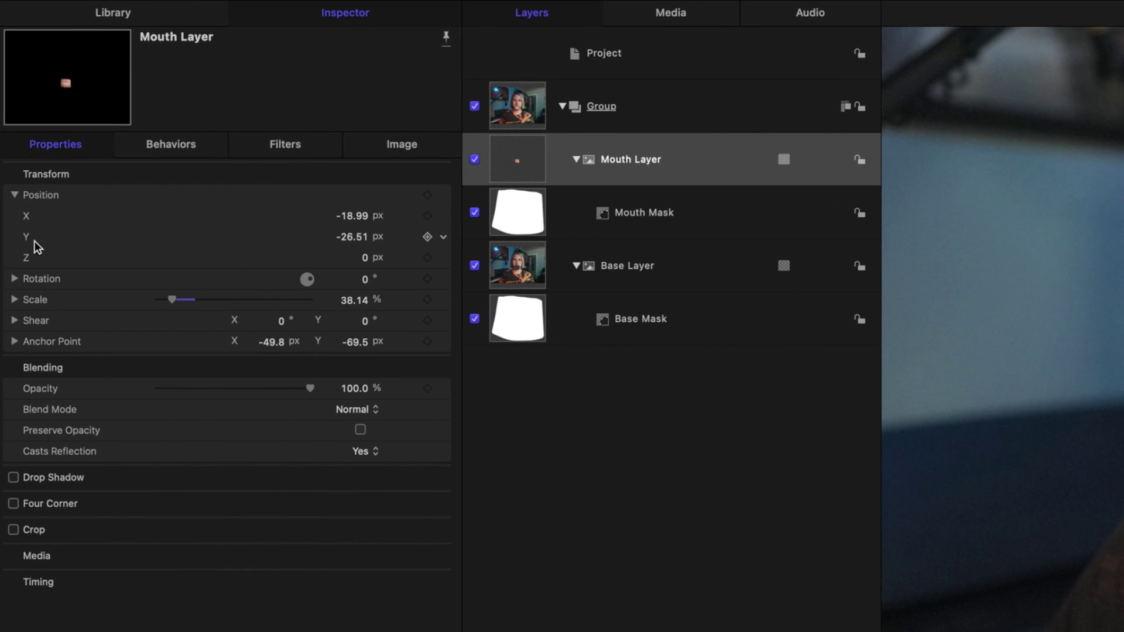
pyautogui.click(441, 239)
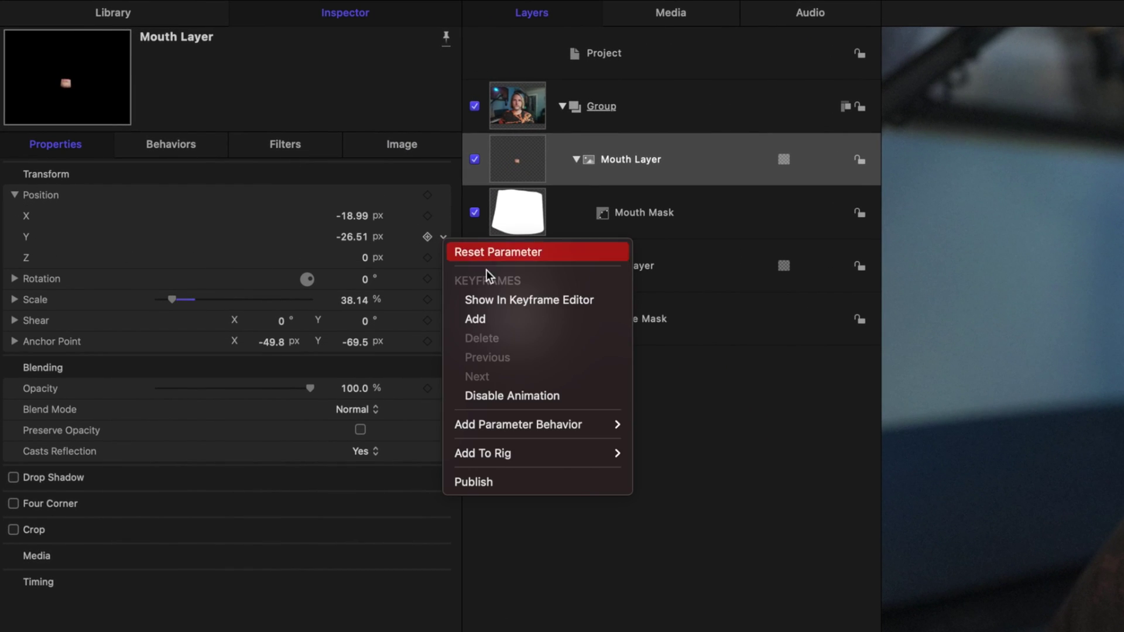
pyautogui.moveTo(596, 422)
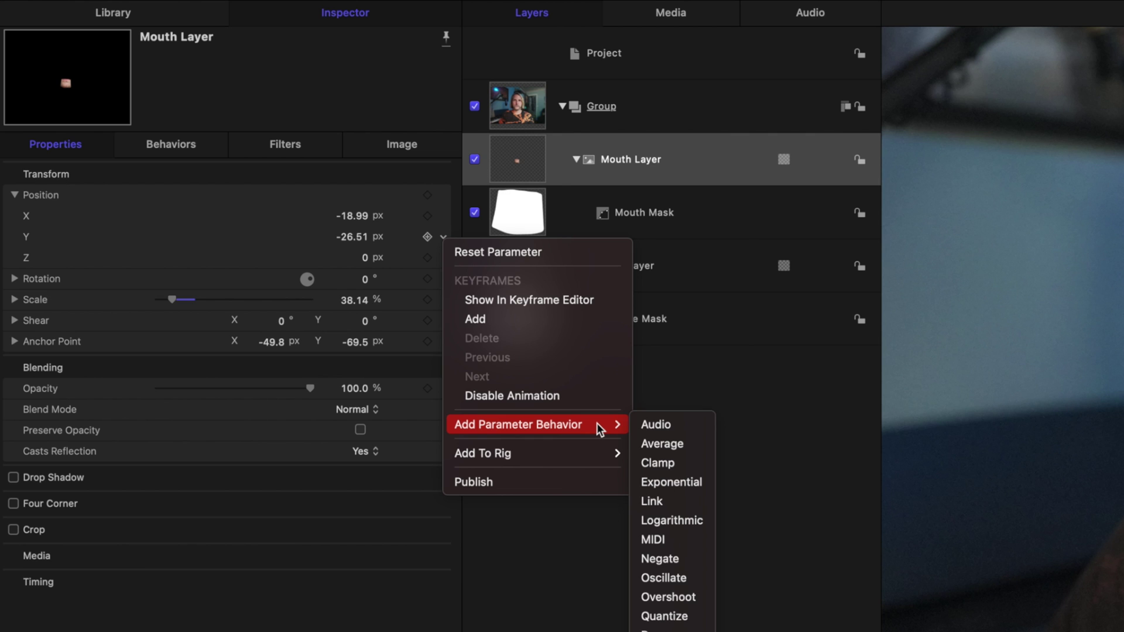
pyautogui.click(664, 426)
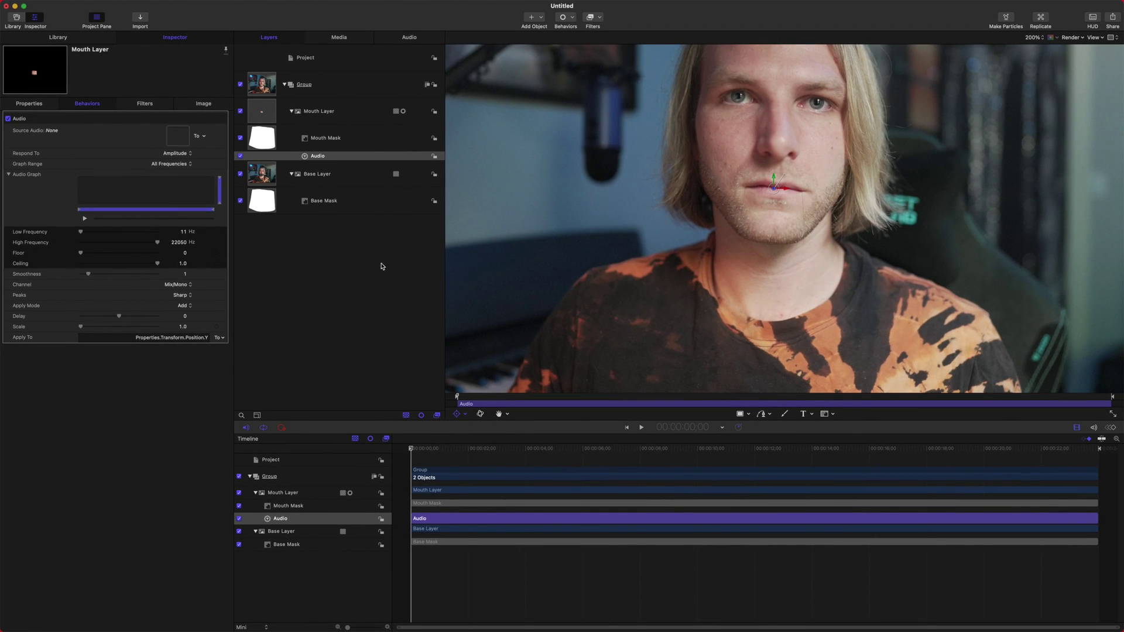
pyautogui.click(321, 154)
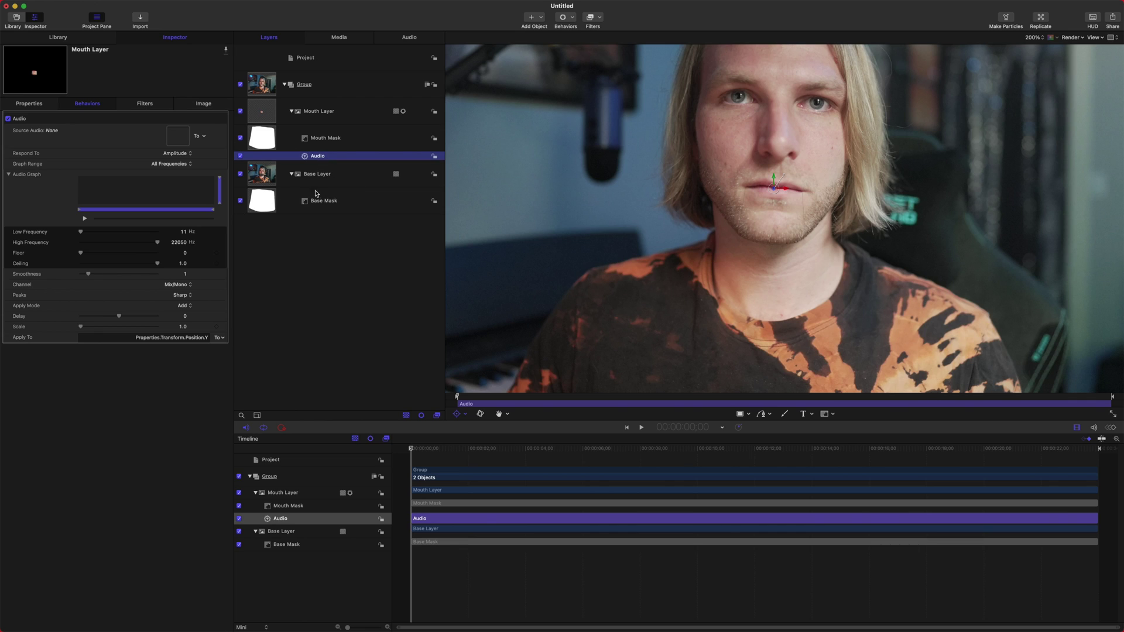
# - Use Audio 2 as the behavior's source audio and preview the mouth movement near the start of the timeline
pyautogui.click(202, 136)
pyautogui.click(207, 146)
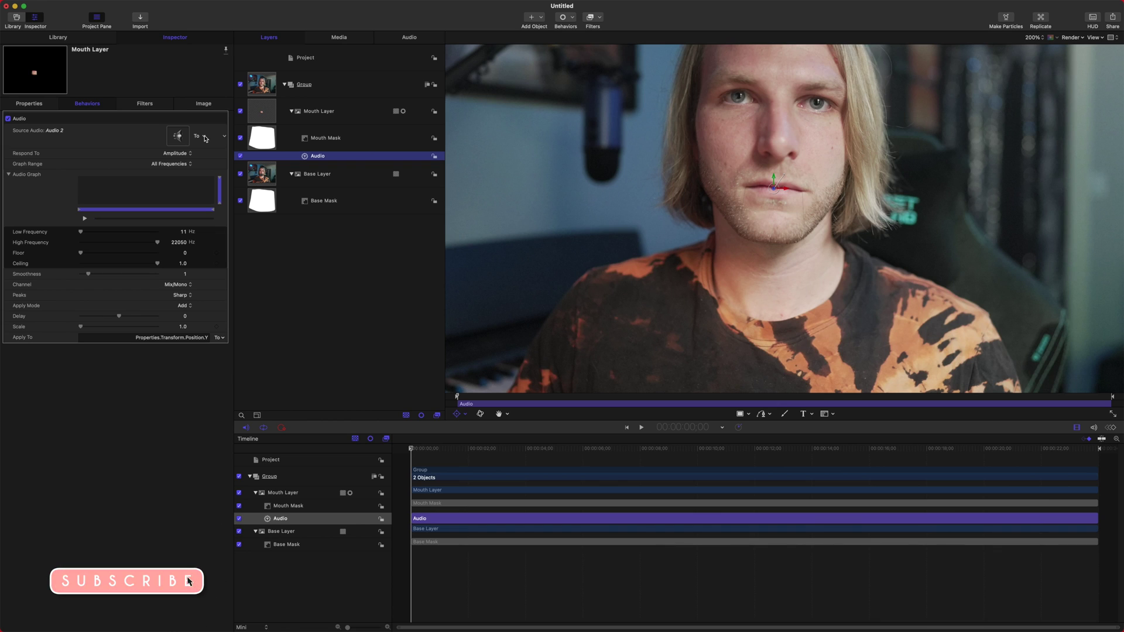
pyautogui.press('super+minus')
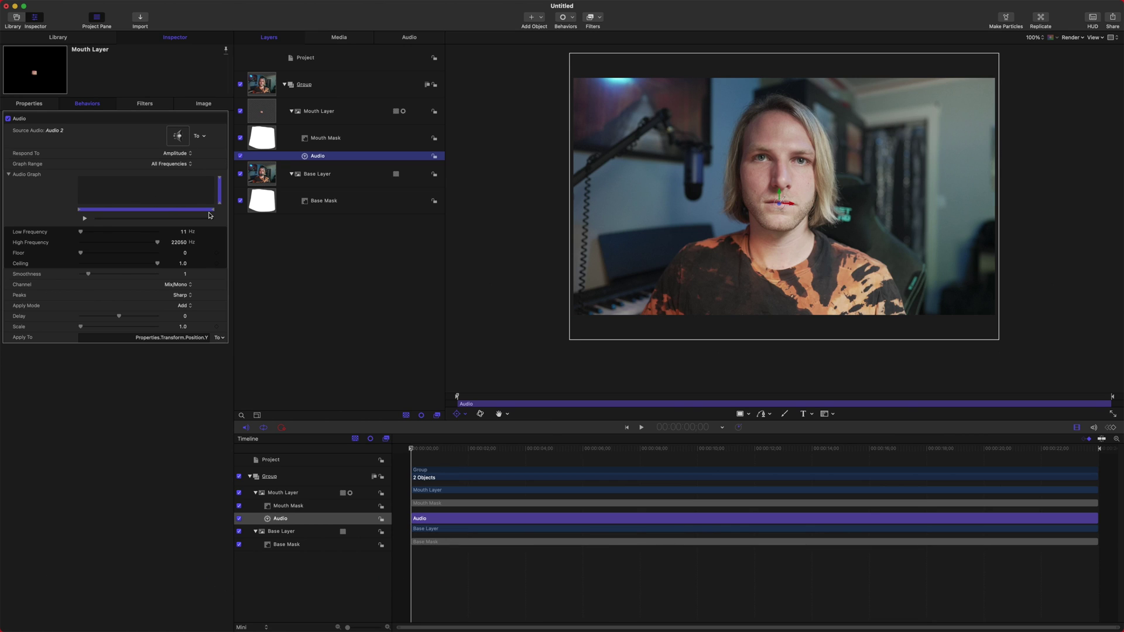
pyautogui.moveTo(440, 449); pyautogui.dragTo(420, 448)
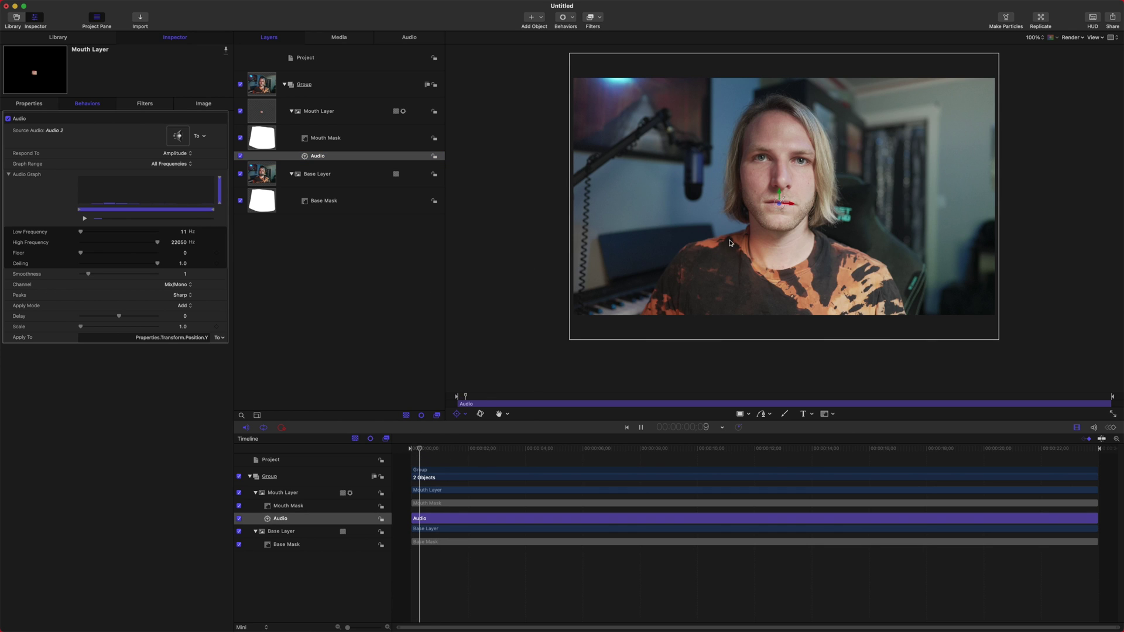
pyautogui.scroll(5, 783, 218)
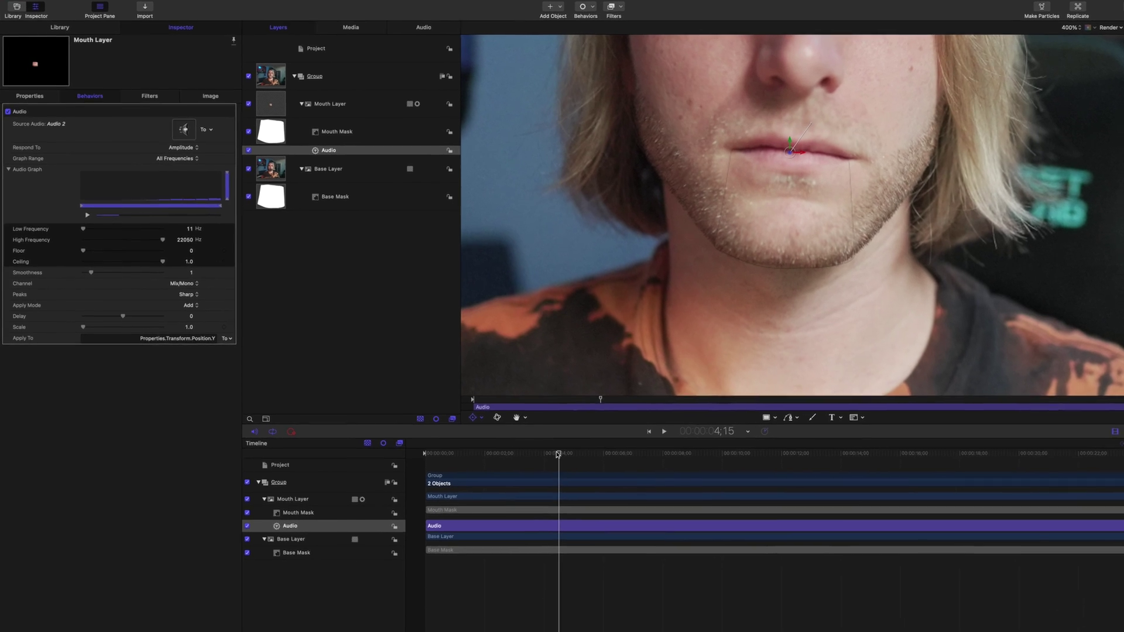
pyautogui.click(439, 449)
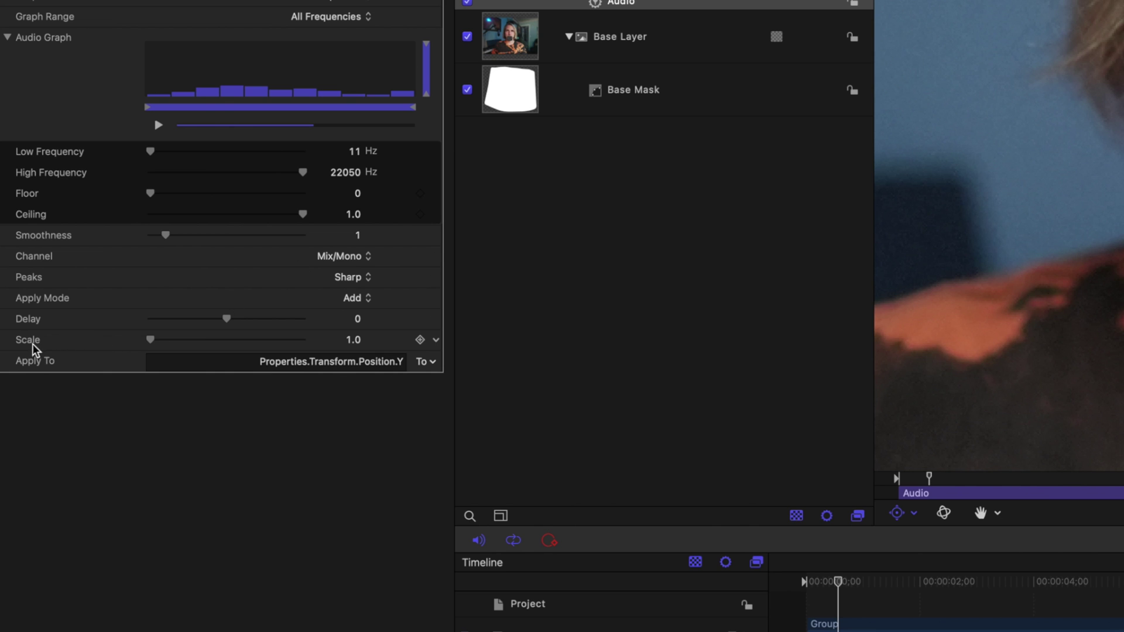
# - Increase the Audio behavior's Scale to 10 and on up to 74, checking the jaw movement within the first seconds
pyautogui.click(356, 341)
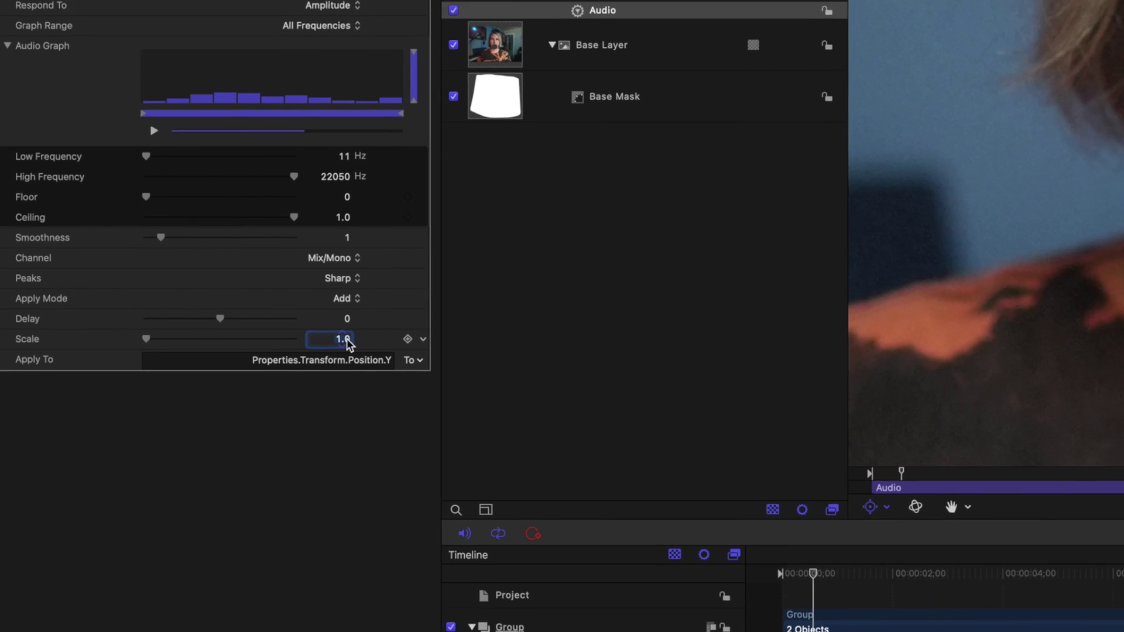
pyautogui.write('10.0')
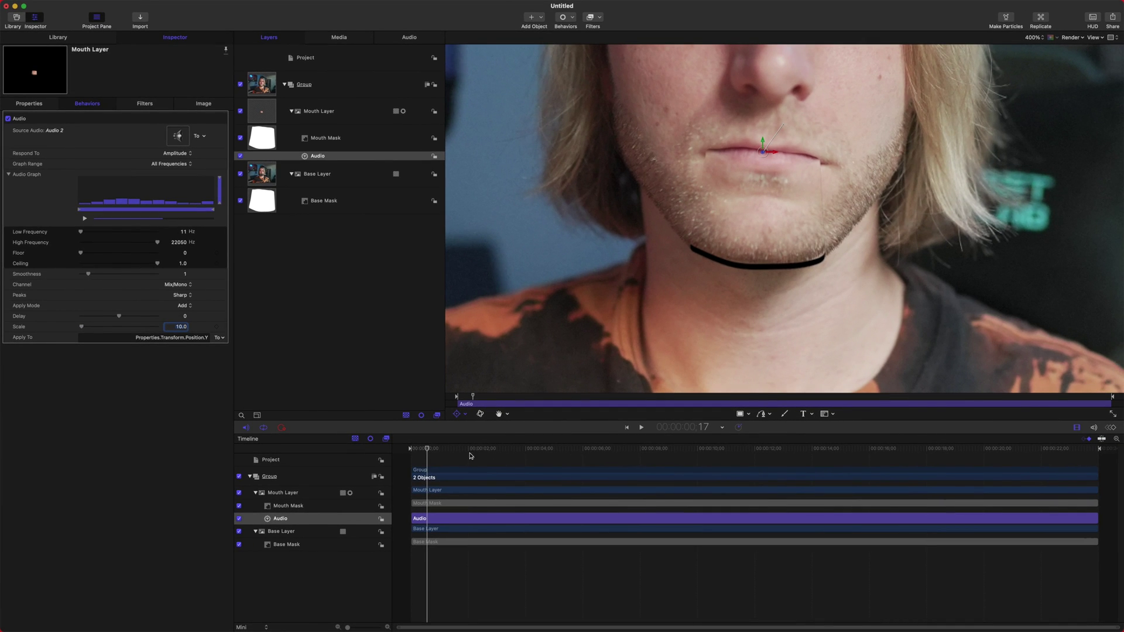
pyautogui.moveTo(449, 452)
pyautogui.mouseDown()
pyautogui.moveTo(615, 450)
pyautogui.moveTo(440, 450)
pyautogui.mouseUp()
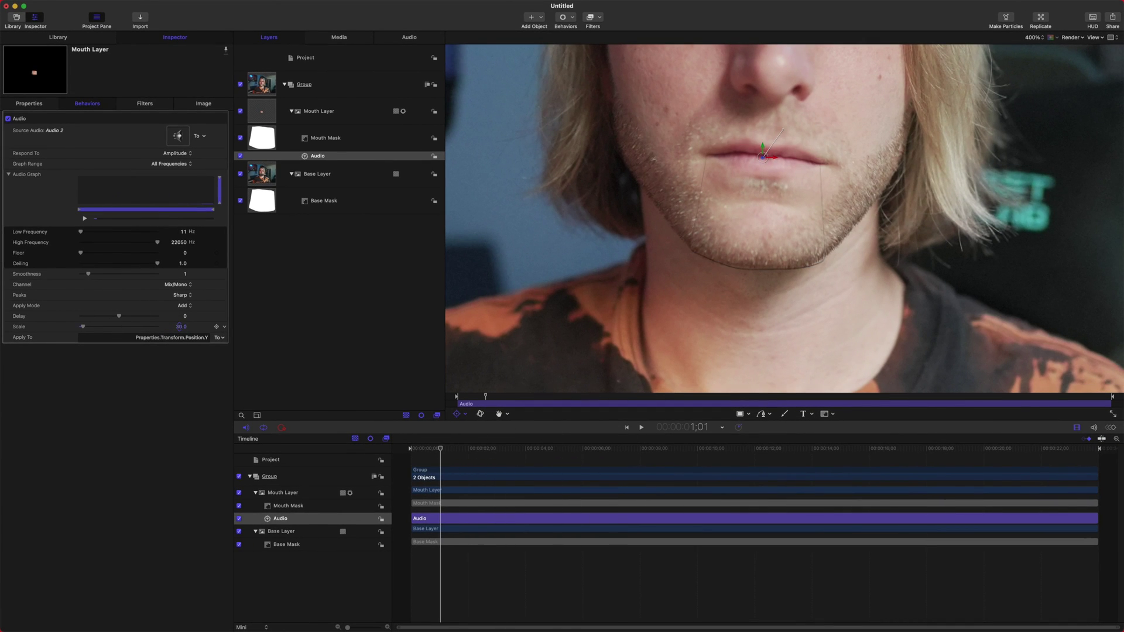
pyautogui.click(447, 449)
pyautogui.moveTo(448, 449); pyautogui.dragTo(424, 449)
pyautogui.moveTo(191, 332); pyautogui.dragTo(160, 332)
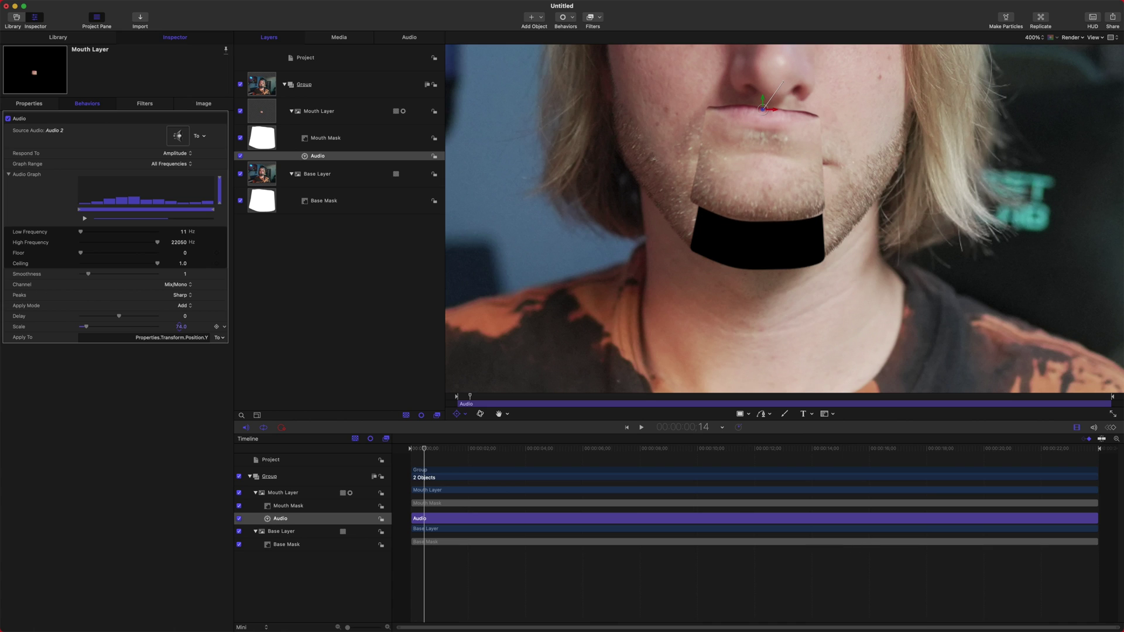
# - Set the Audio behavior's Apply Mode to Subtract
pyautogui.press('super+minus')
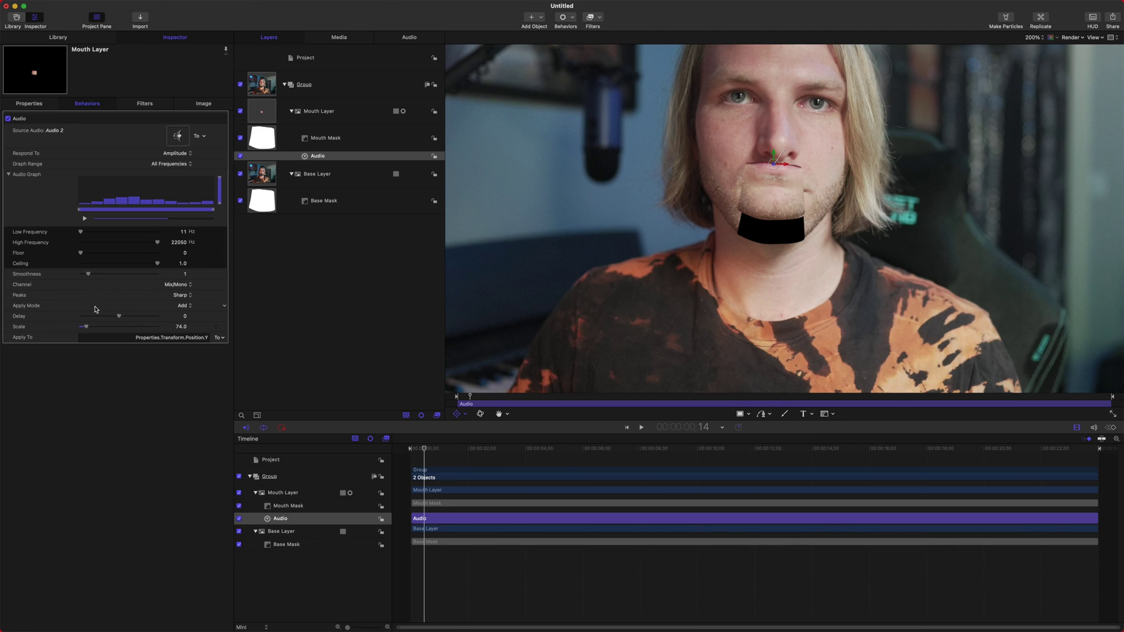
pyautogui.click(180, 306)
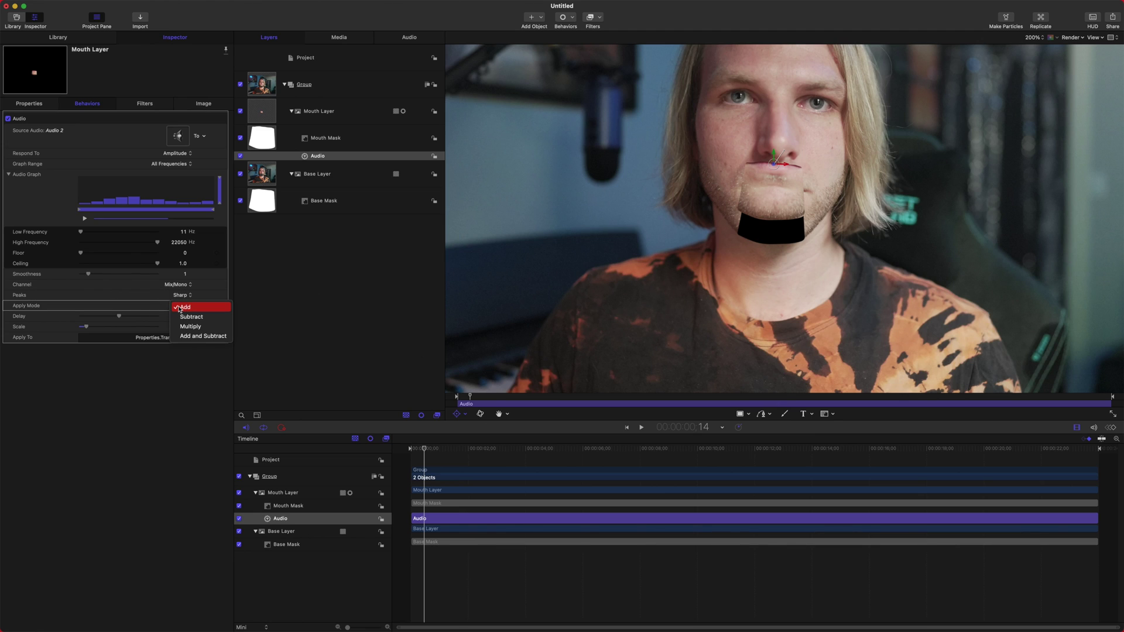
pyautogui.click(189, 319)
# - Play the animation from the start and scrub to about 6 seconds to check the mouth movement, including in the full frame
pyautogui.moveTo(425, 449)
pyautogui.mouseDown()
pyautogui.moveTo(410, 449)
pyautogui.moveTo(459, 449)
pyautogui.moveTo(411, 449)
pyautogui.mouseUp()
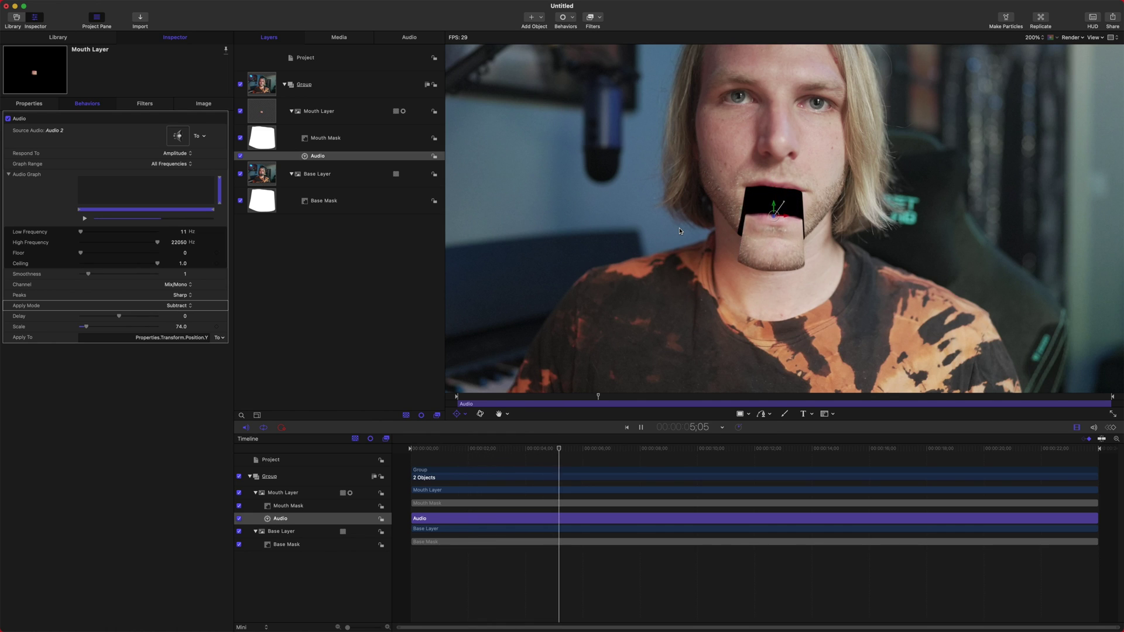
pyautogui.press('space')
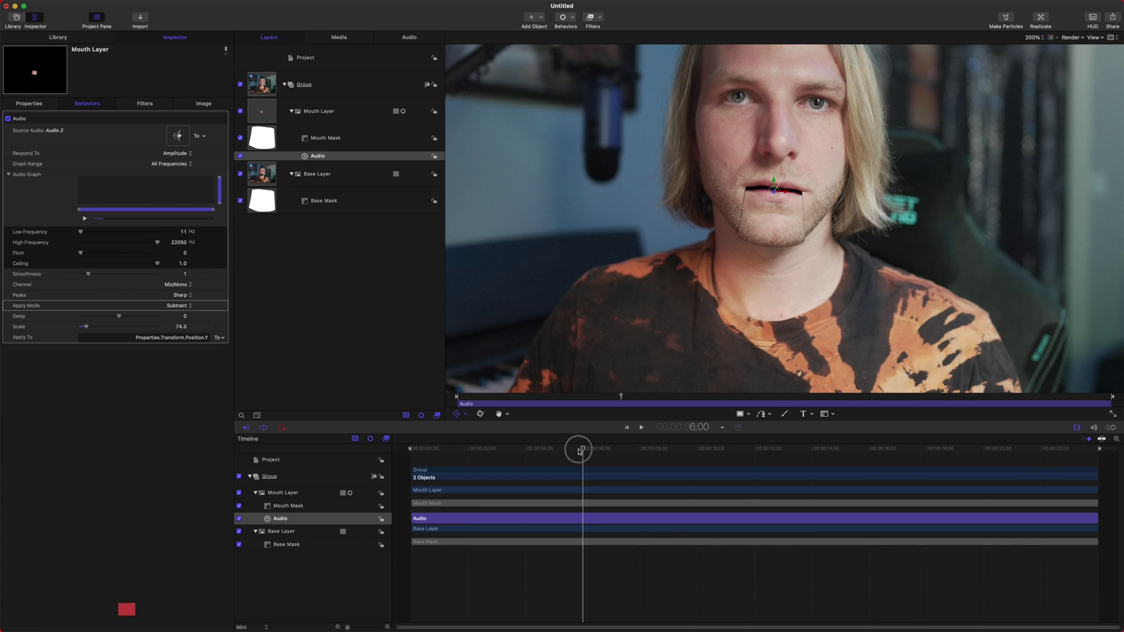
pyautogui.moveTo(579, 451); pyautogui.dragTo(593, 451)
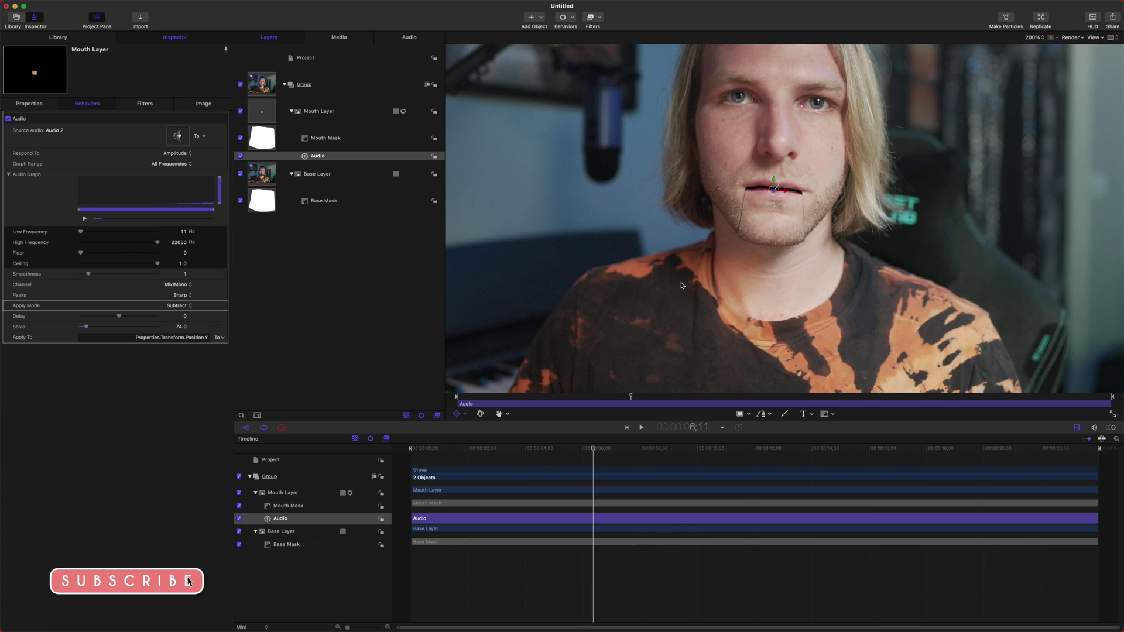
pyautogui.press('super+minus')
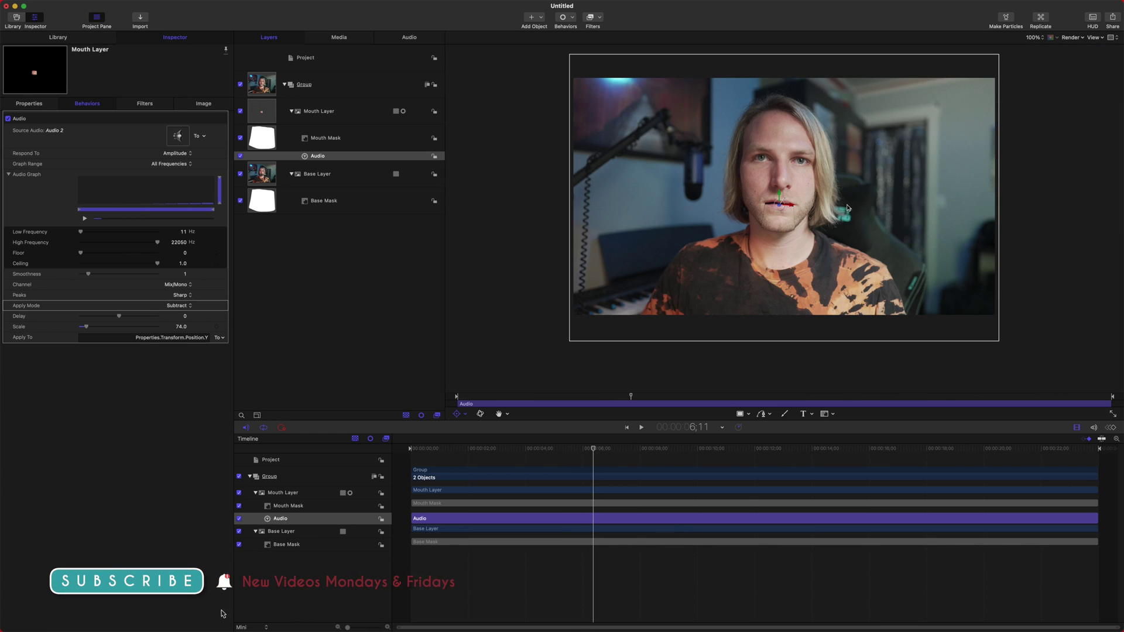